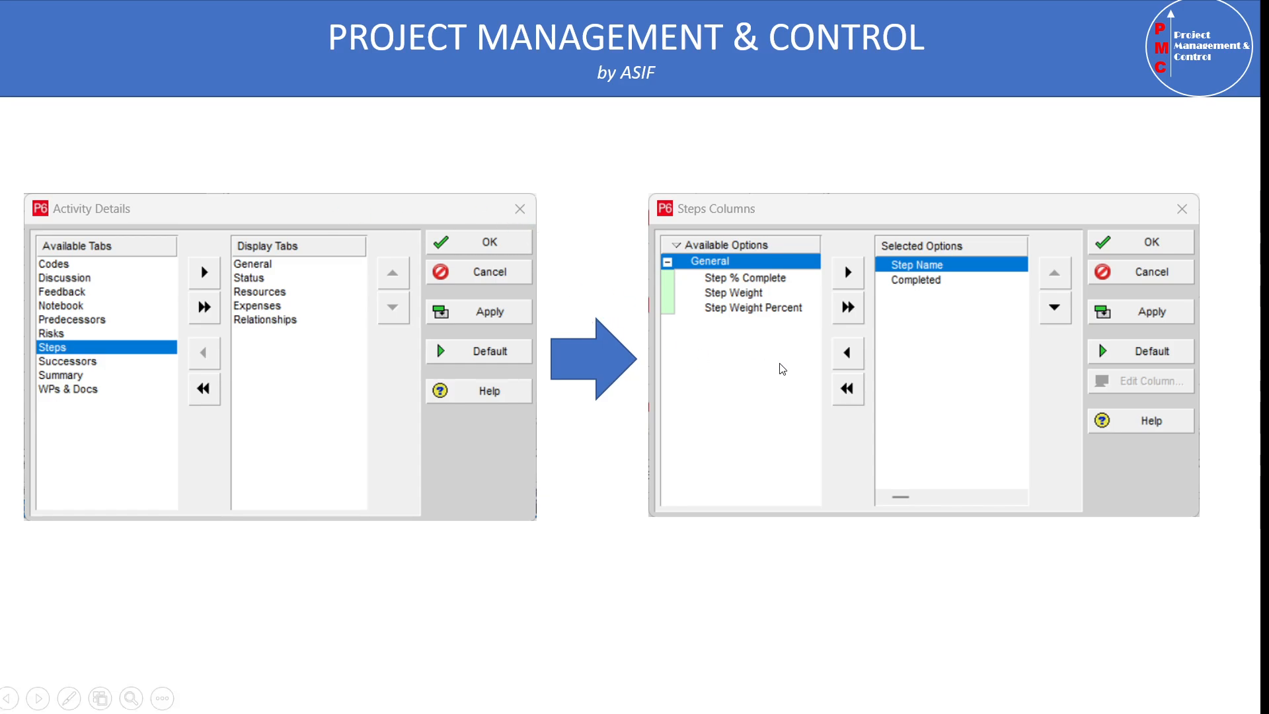
Step: Schedule the open Star Tower project, keeping its current data date and log file settings
click(941, 613)
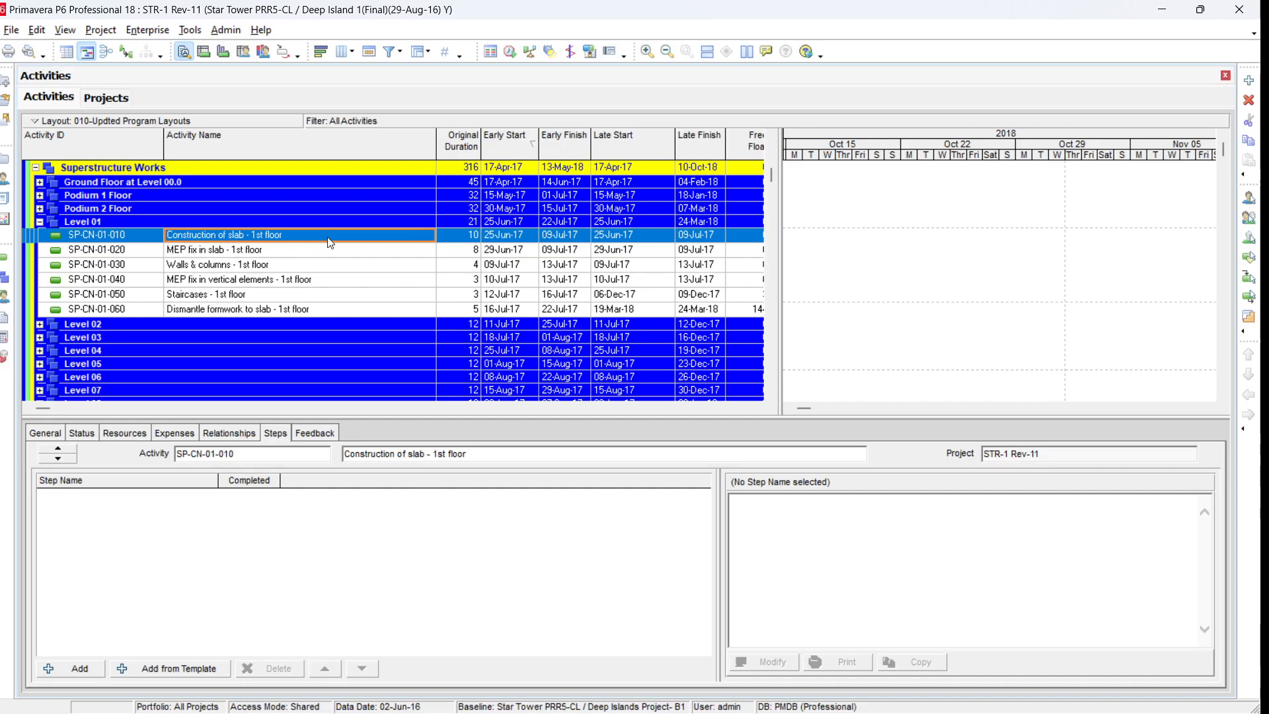
click(331, 254)
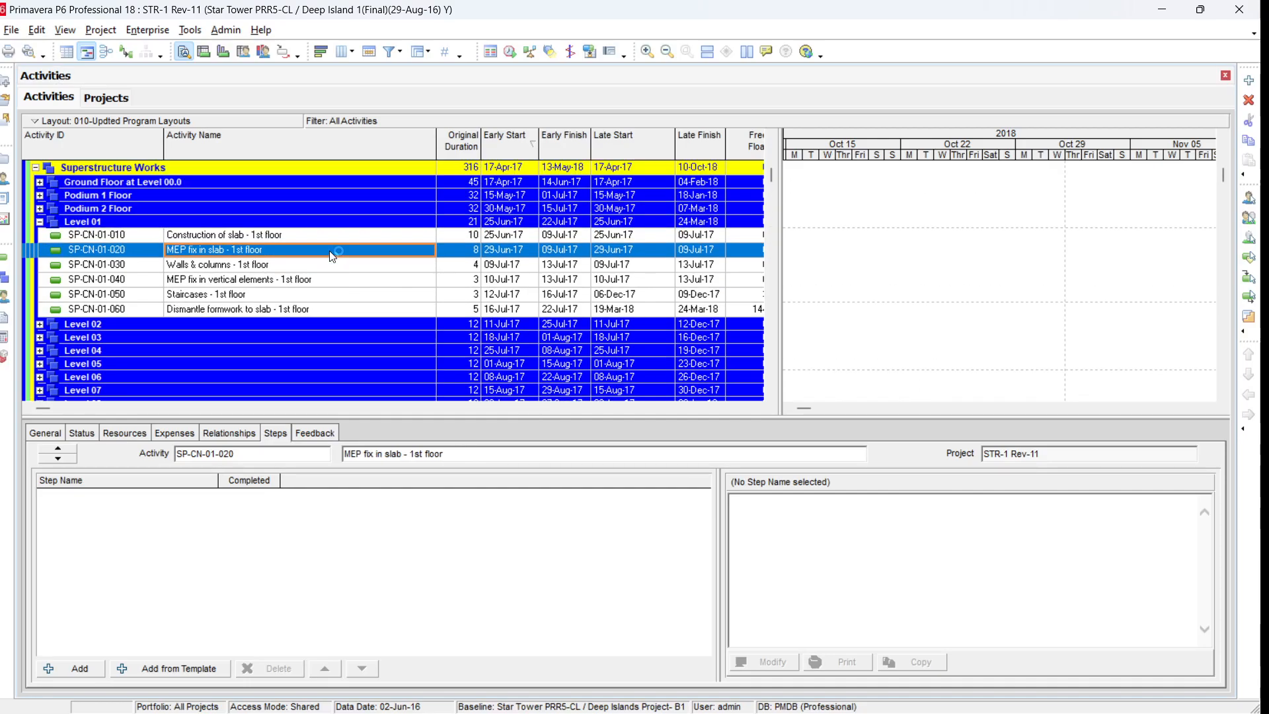
scroll(332, 256, up, 3)
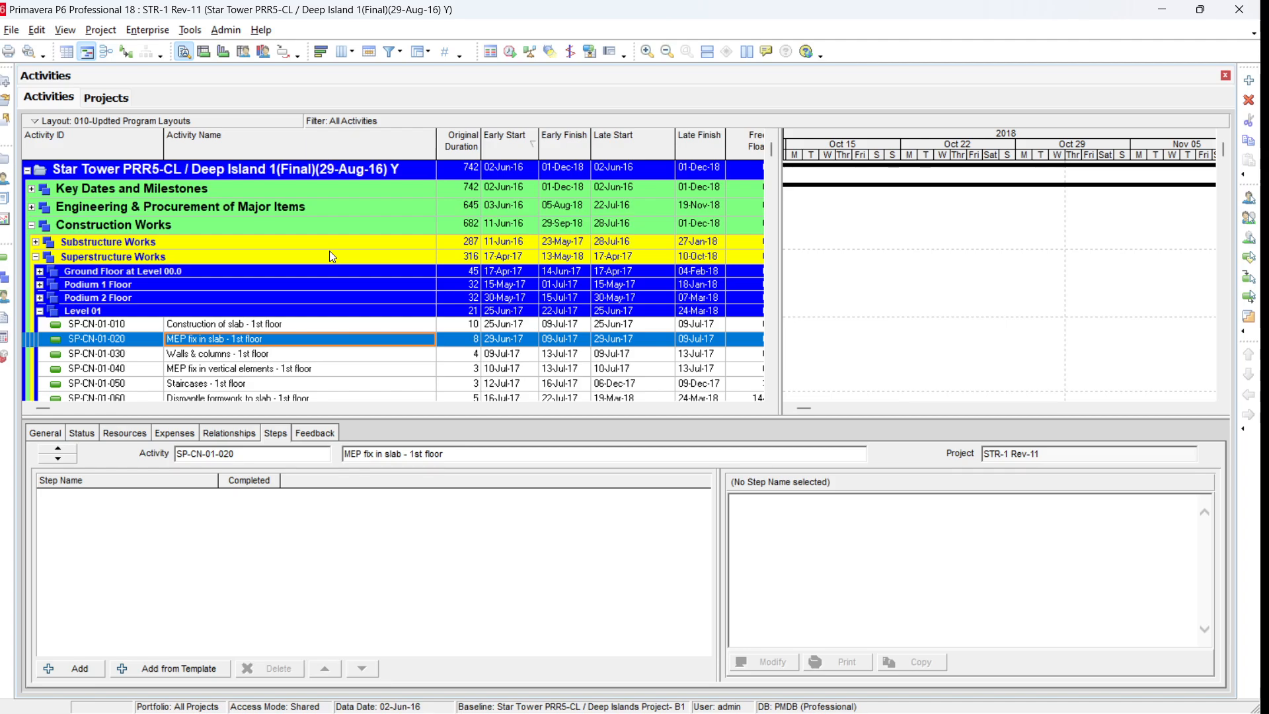
key(F9)
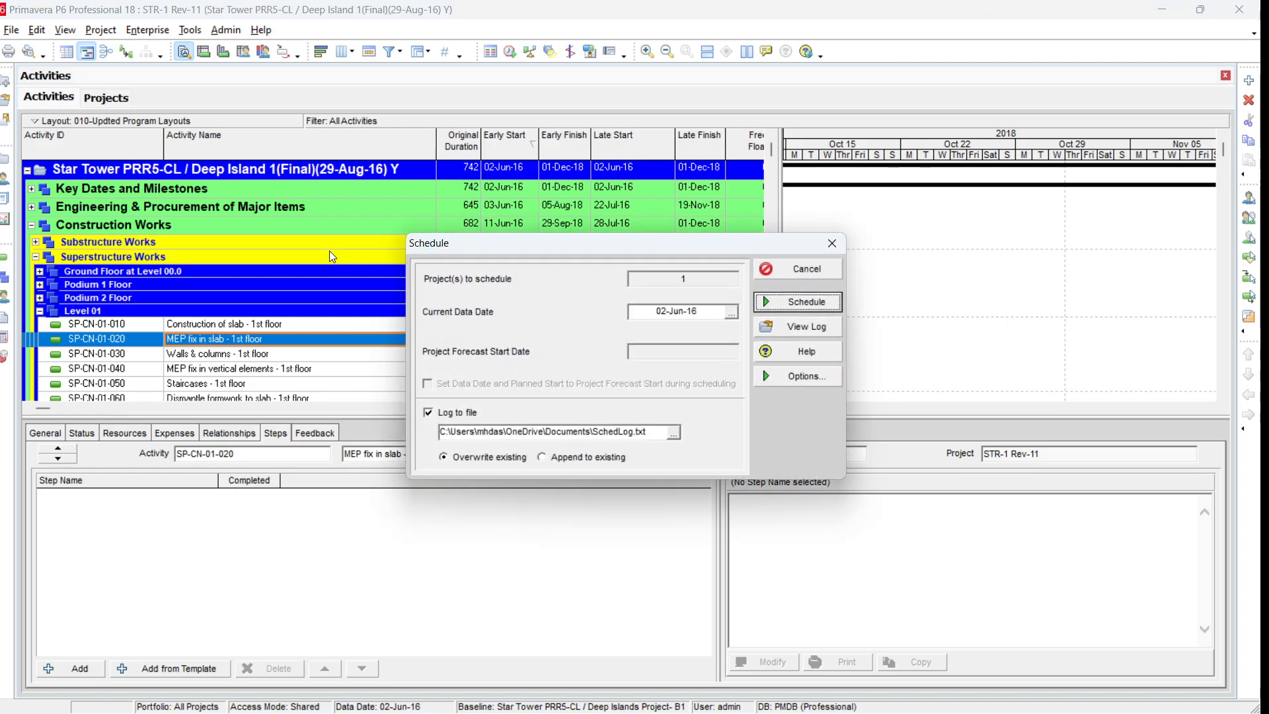
click(794, 311)
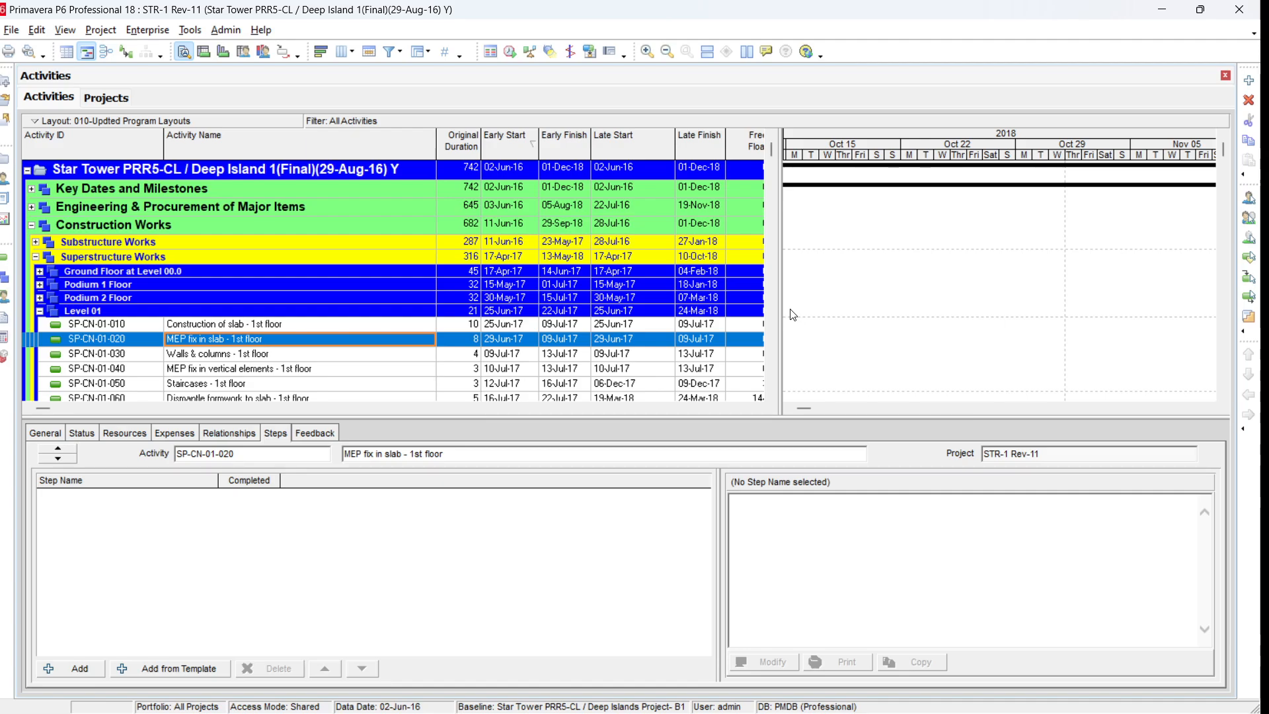
Step: View the schedule log and check the number of activities in its statistics, leaving the scheduling dialog afterward without rescheduling
key(F9)
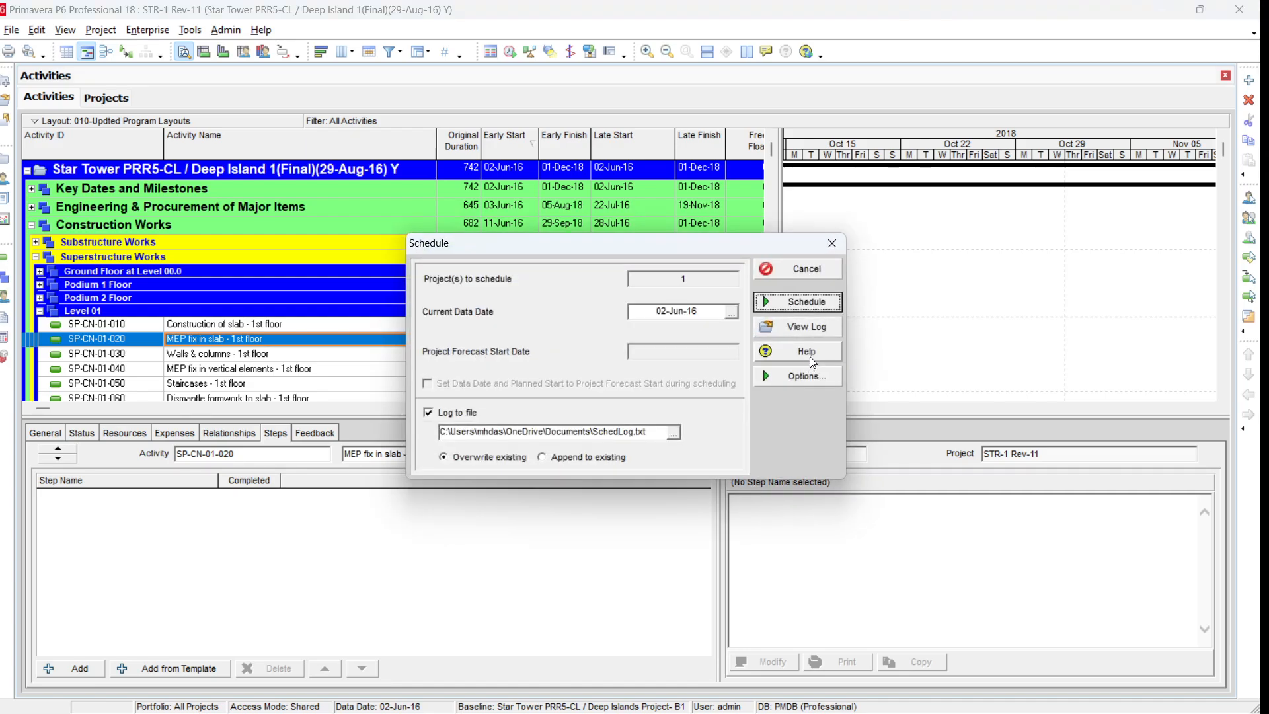
click(823, 326)
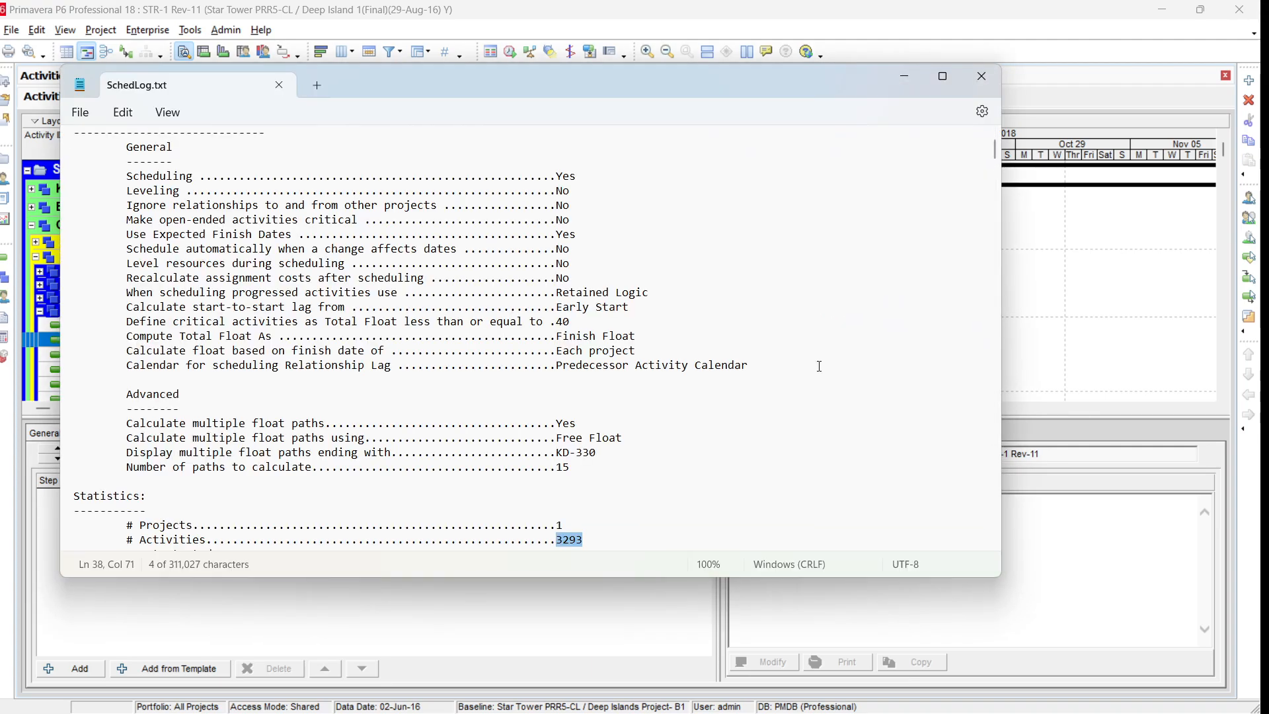
scroll(820, 366, down, 2)
click(687, 450)
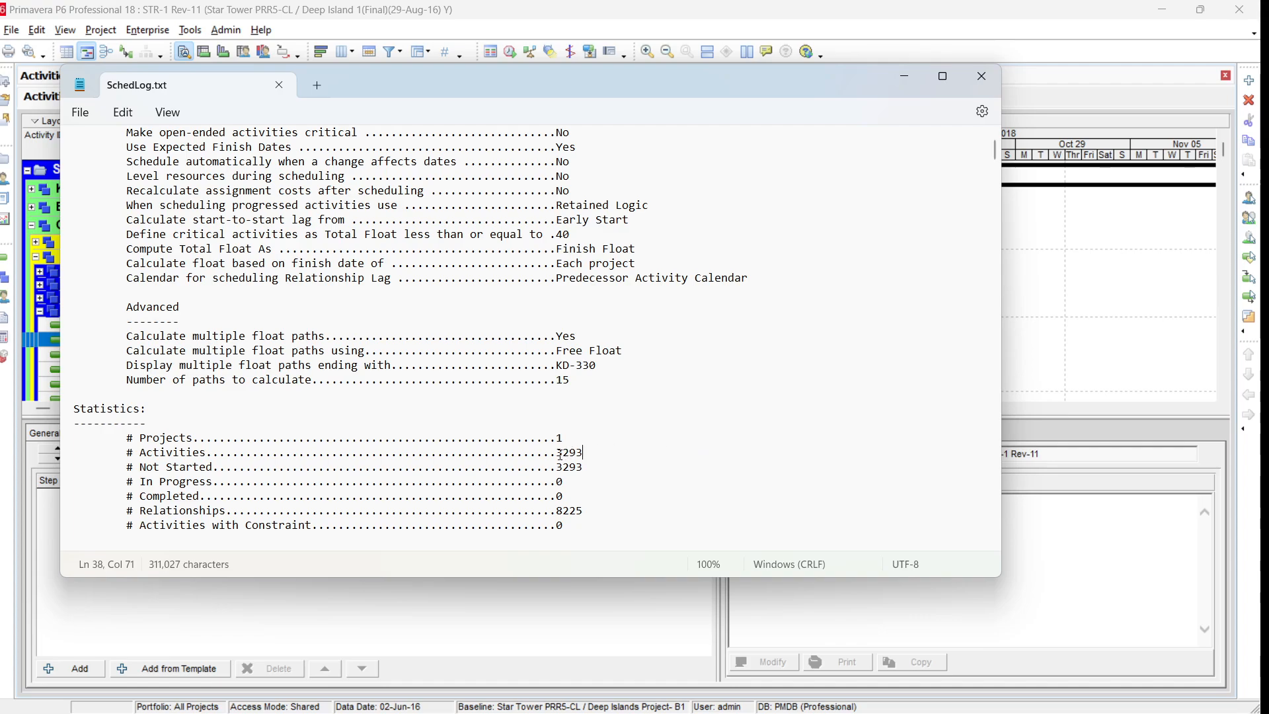
drag(557, 453, 584, 453)
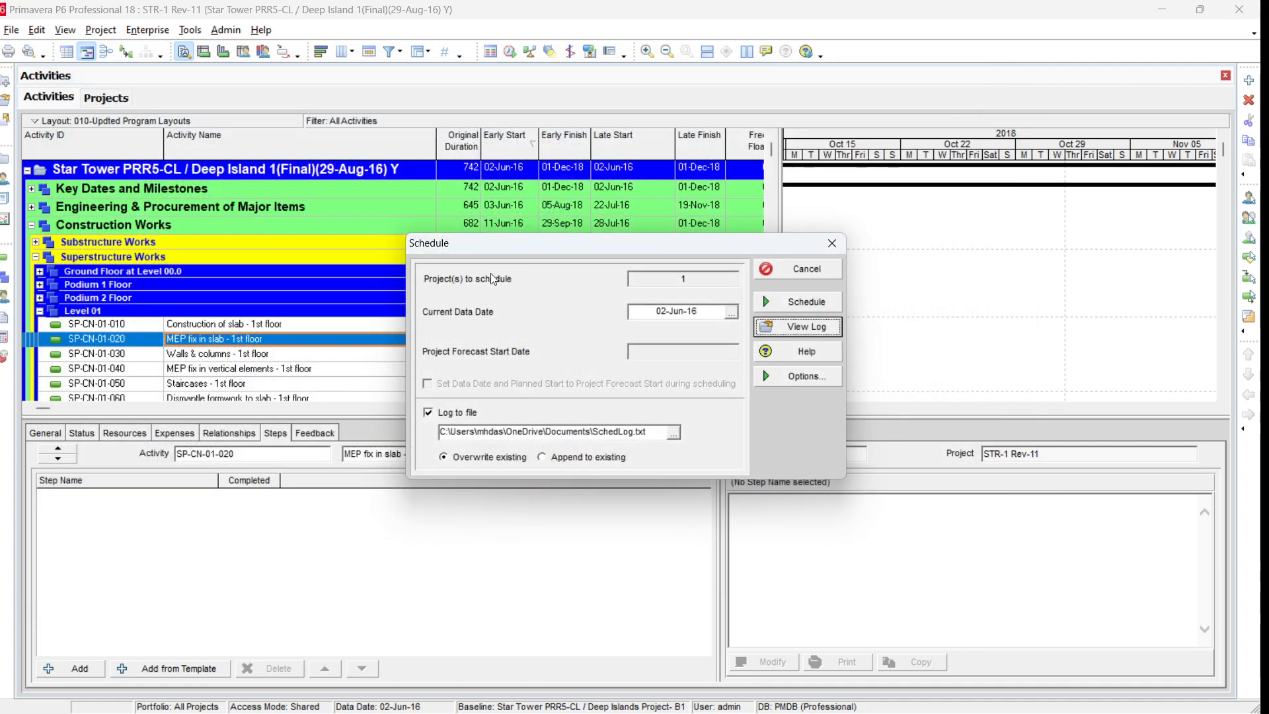
click(983, 76)
click(817, 275)
Step: Collapse the whole WBS, and expand only the project's Construction Works and Superstructure Works
click(412, 323)
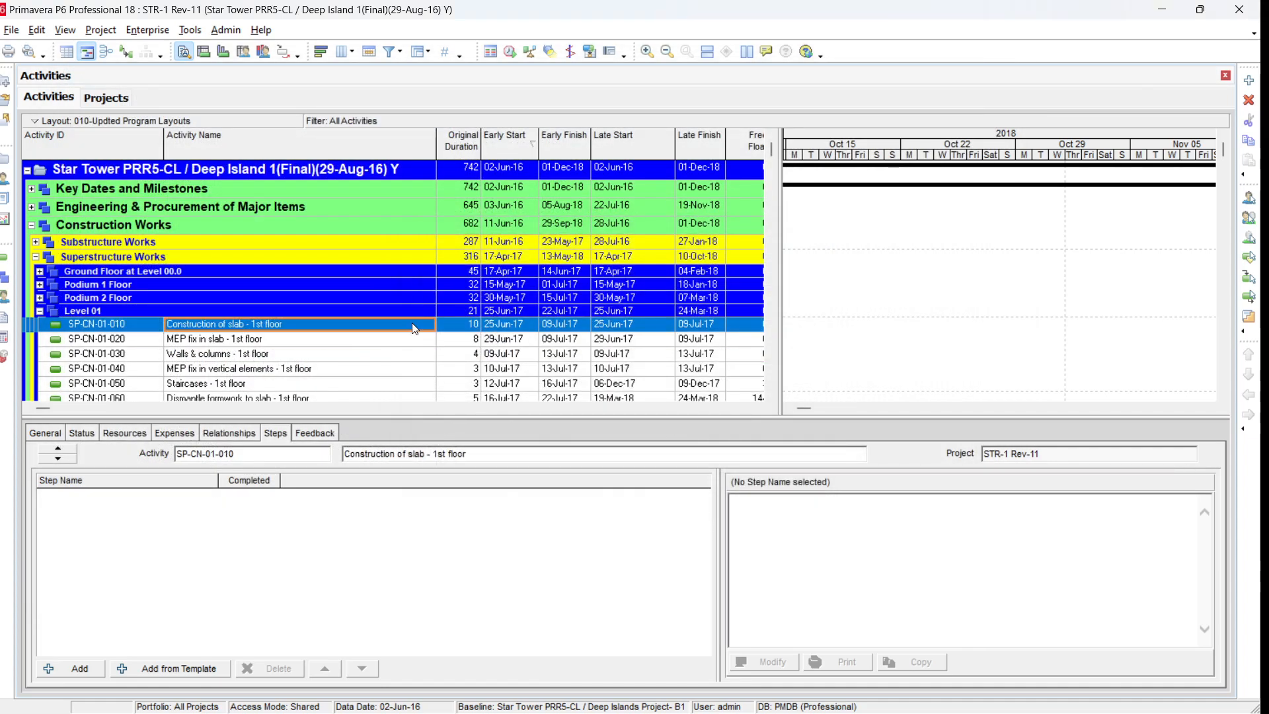
click(413, 324)
key(Delete)
key(Escape)
key(ctrl+KP_Subtract)
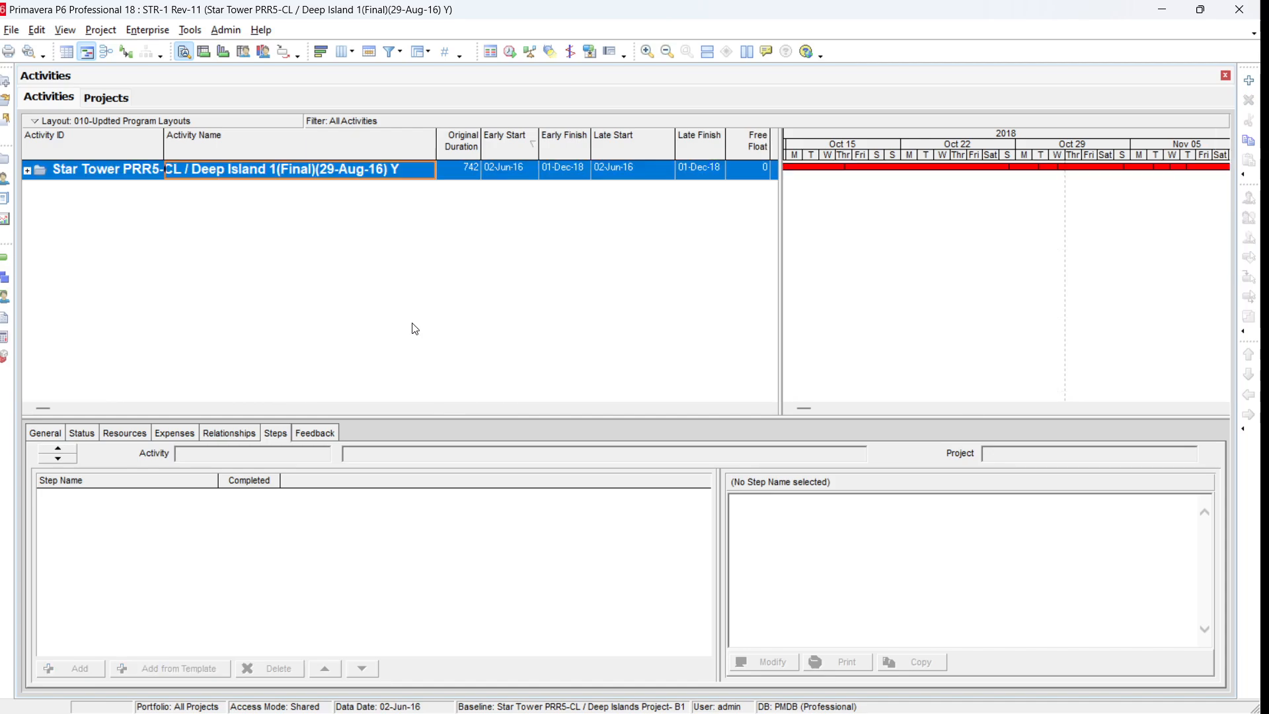
click(27, 171)
click(31, 225)
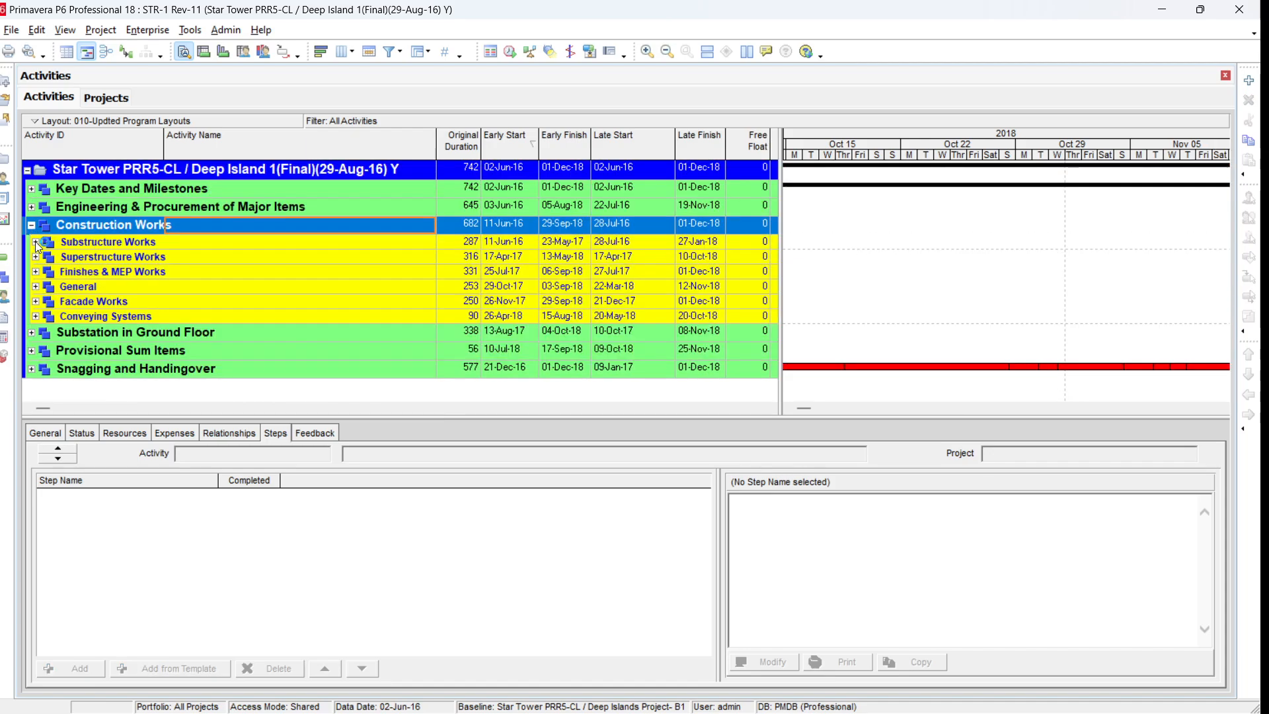
click(37, 256)
Step: Examine the floor levels listed under Superstructure Works and their durations and dates
scroll(153, 303, down, 8)
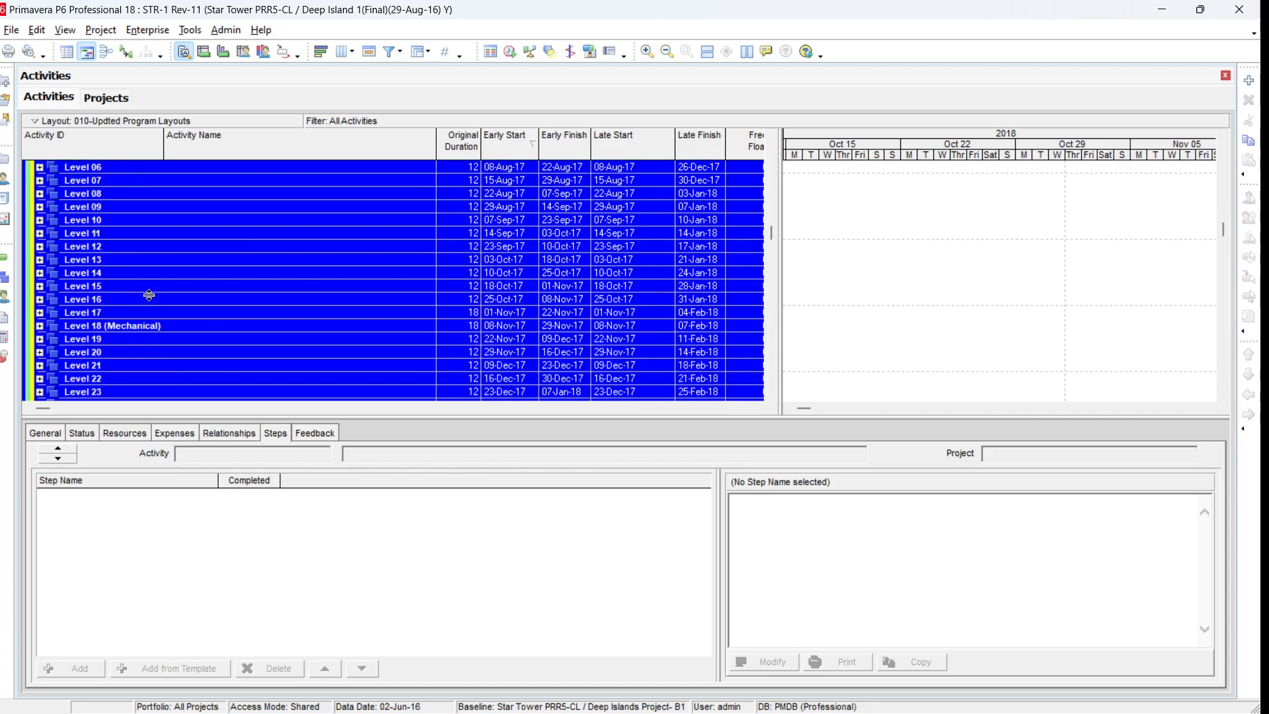
scroll(155, 302, down, 1)
scroll(156, 300, up, 8)
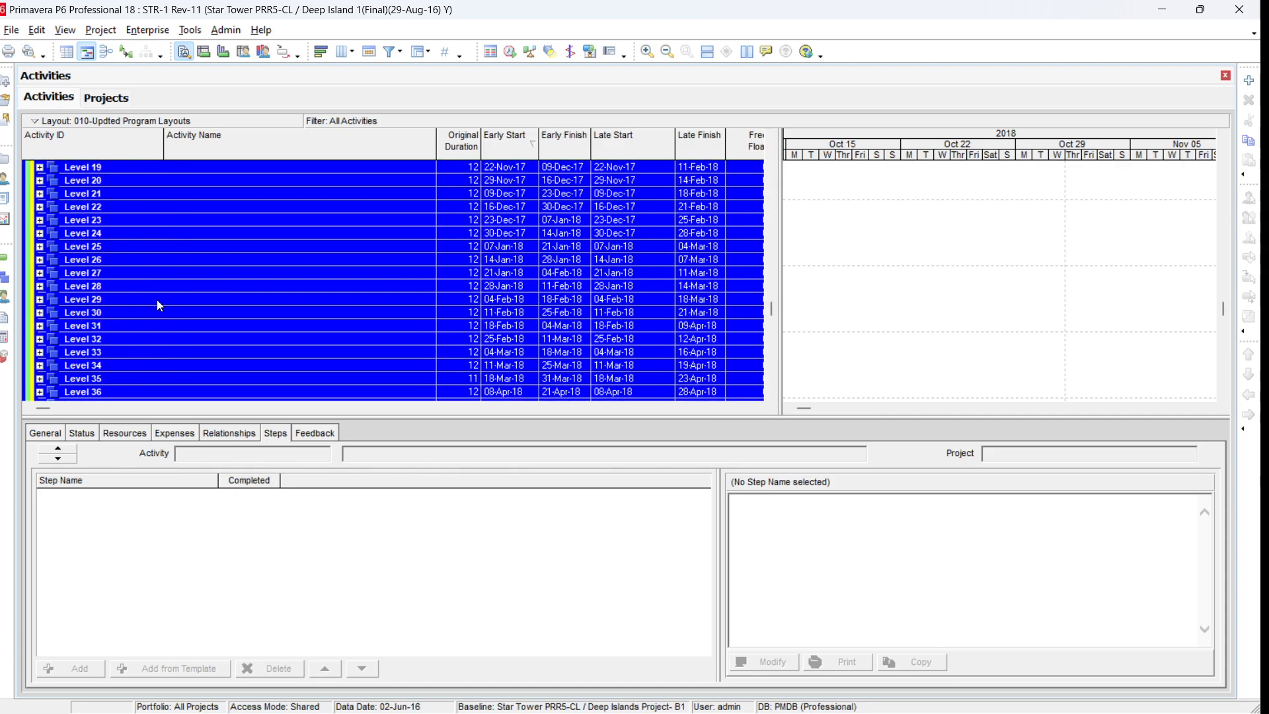
scroll(158, 300, up, 2)
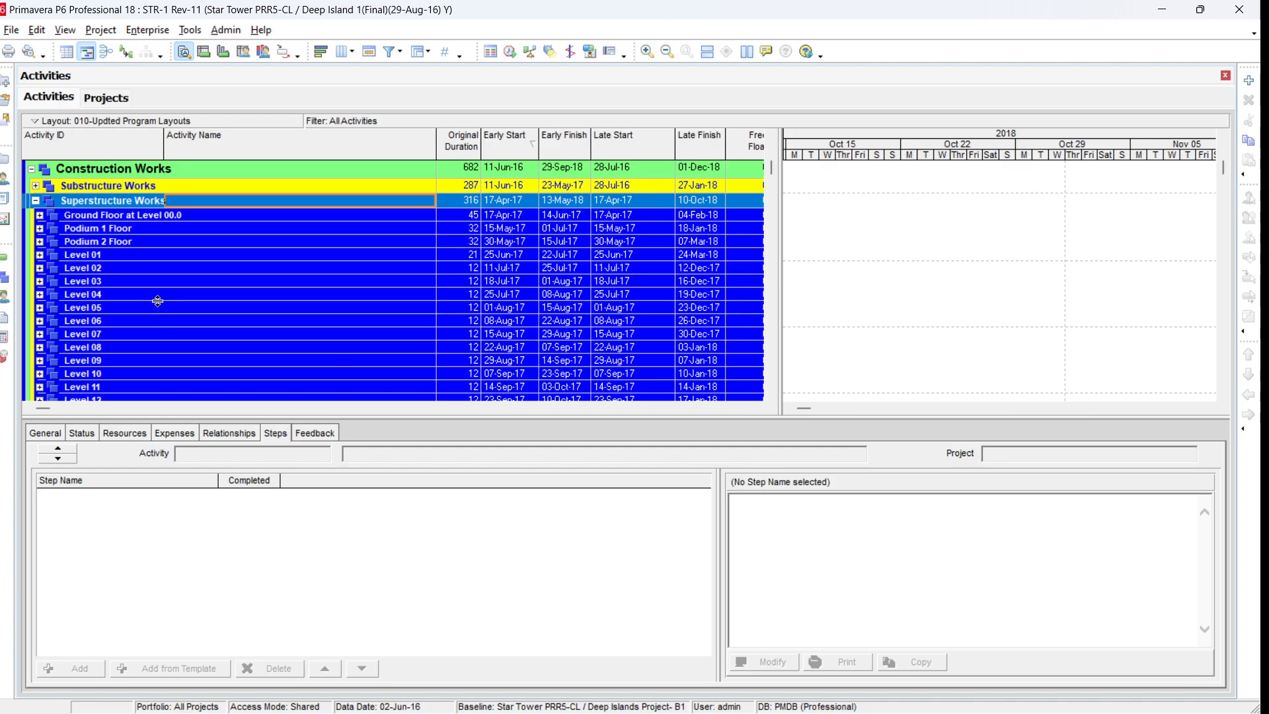
scroll(158, 300, down, 8)
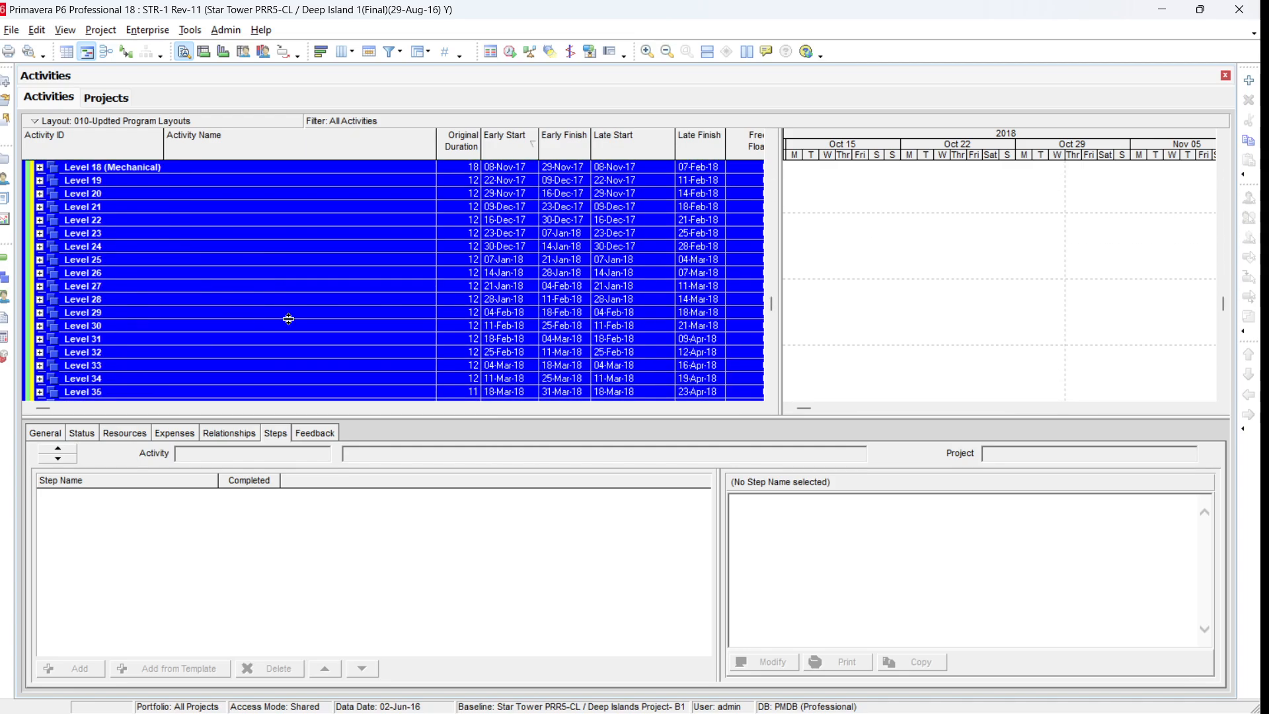
scroll(288, 319, down, 1)
scroll(289, 319, up, 5)
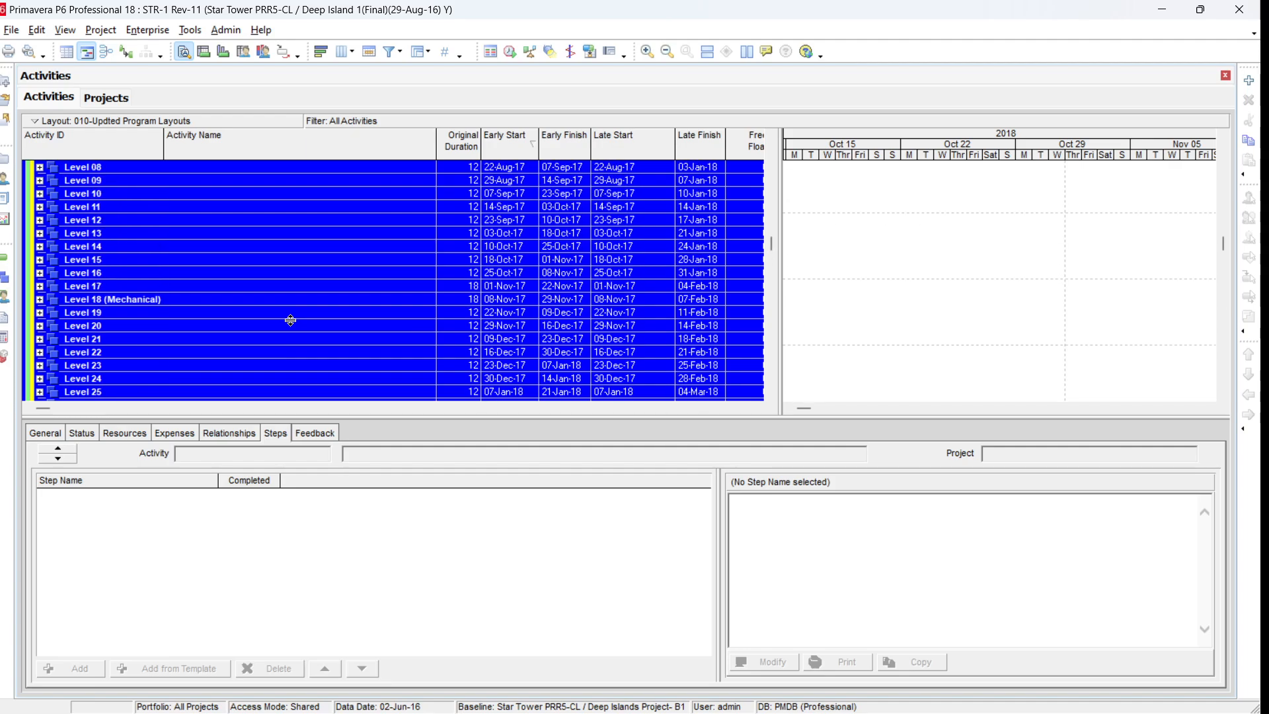
scroll(290, 320, up, 1)
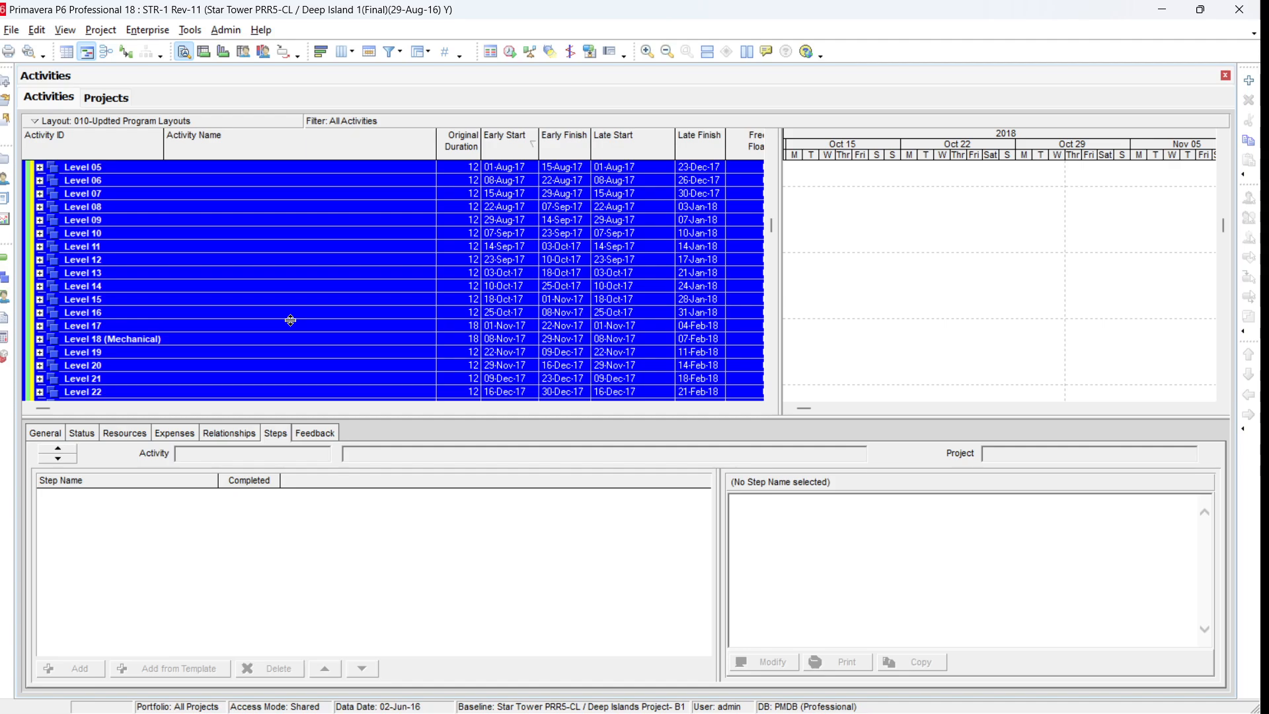
scroll(291, 320, up, 3)
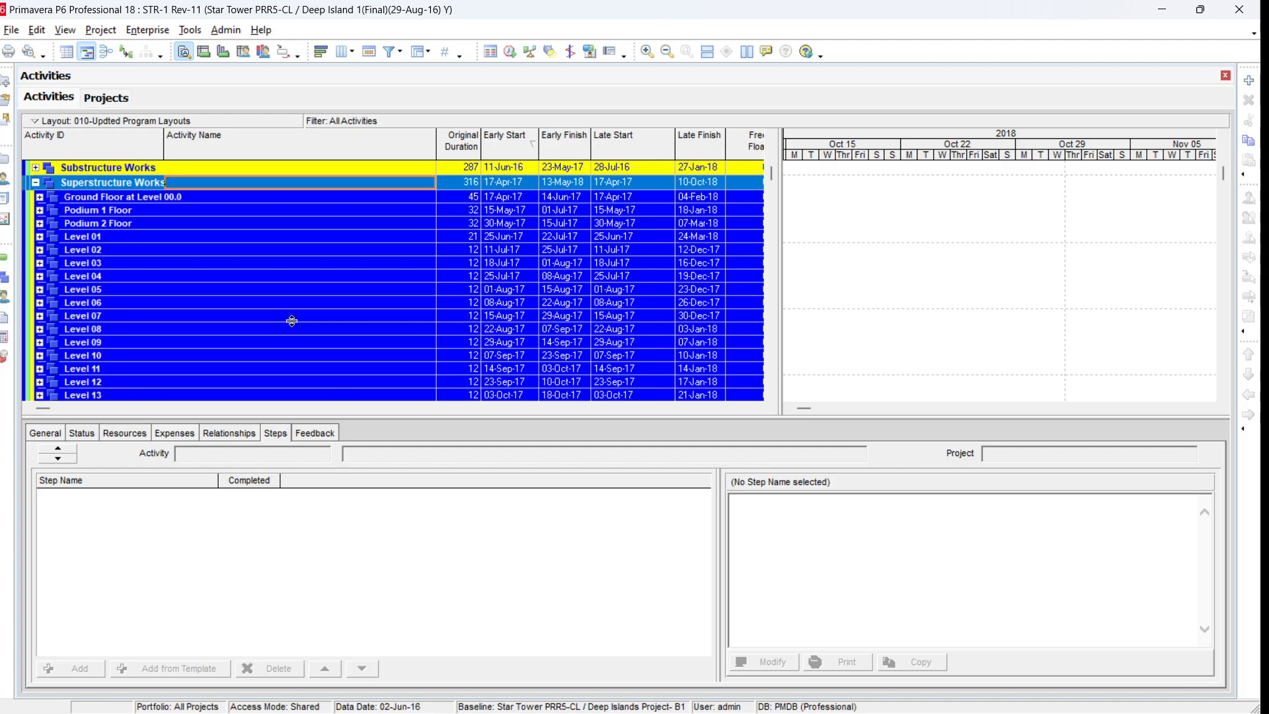
Step: Expand Level 01 and select the activity "Construction of slab - 1st floor"
click(40, 236)
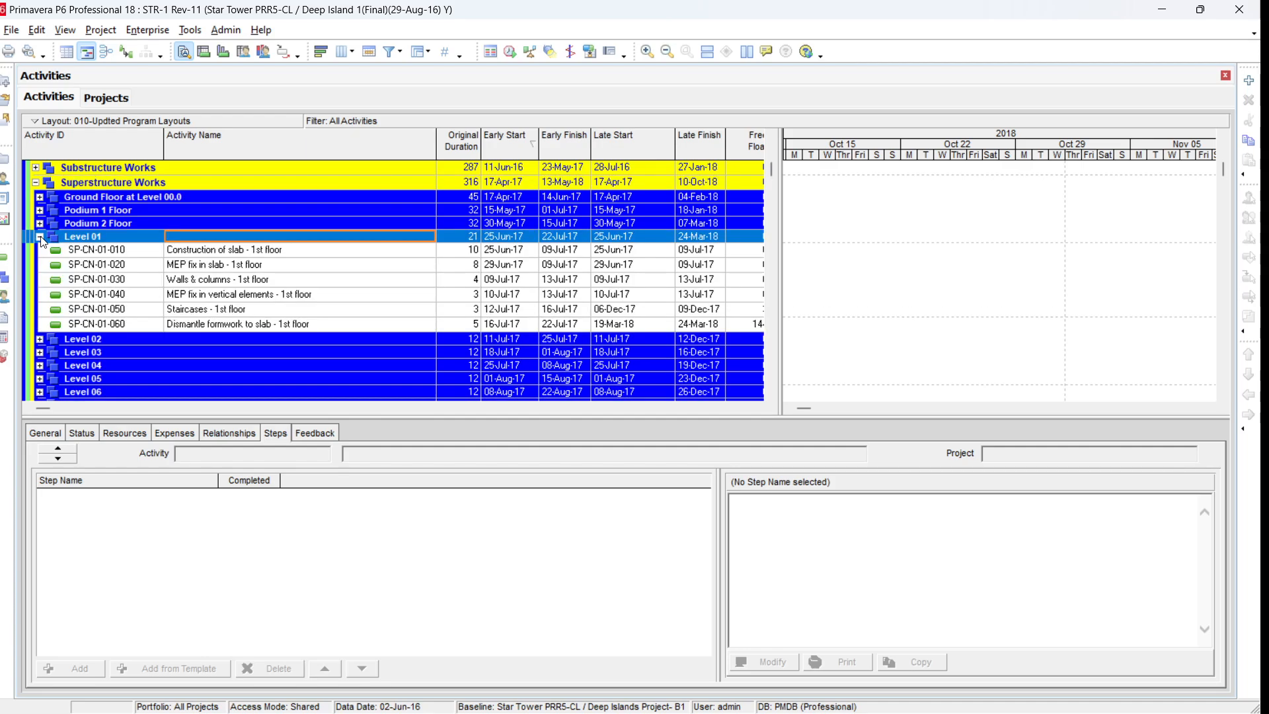
click(259, 254)
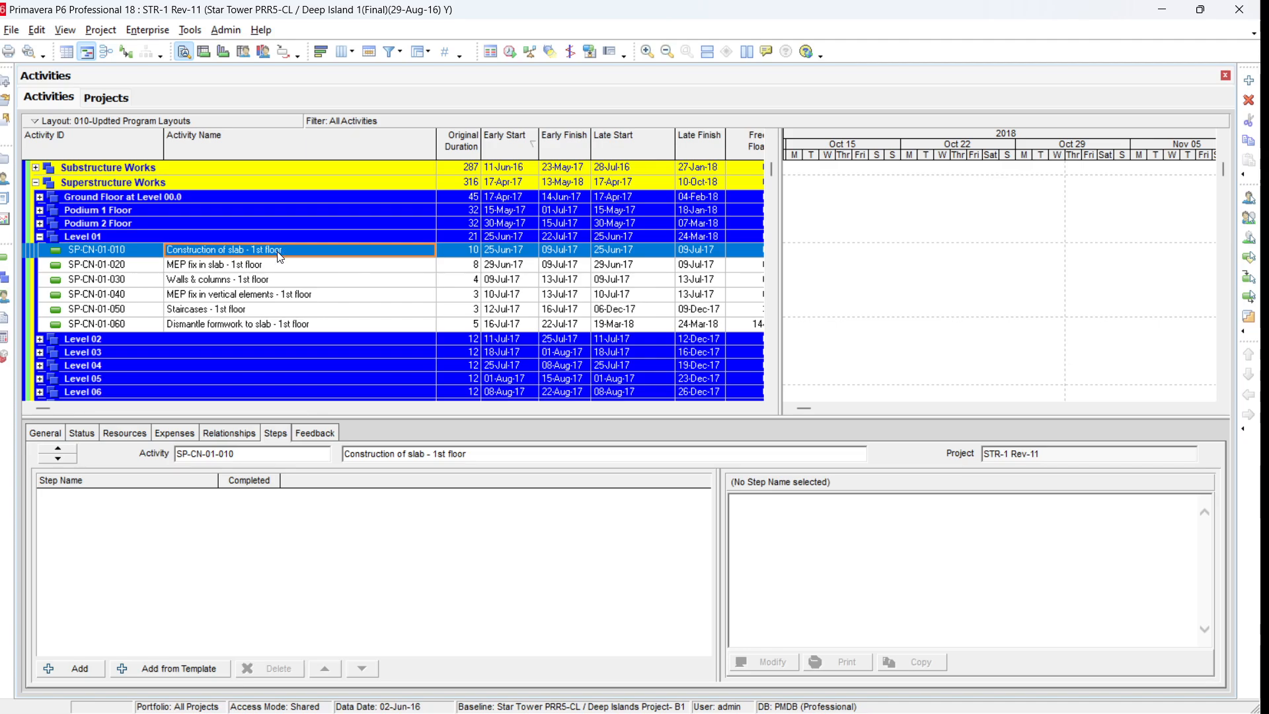
click(262, 261)
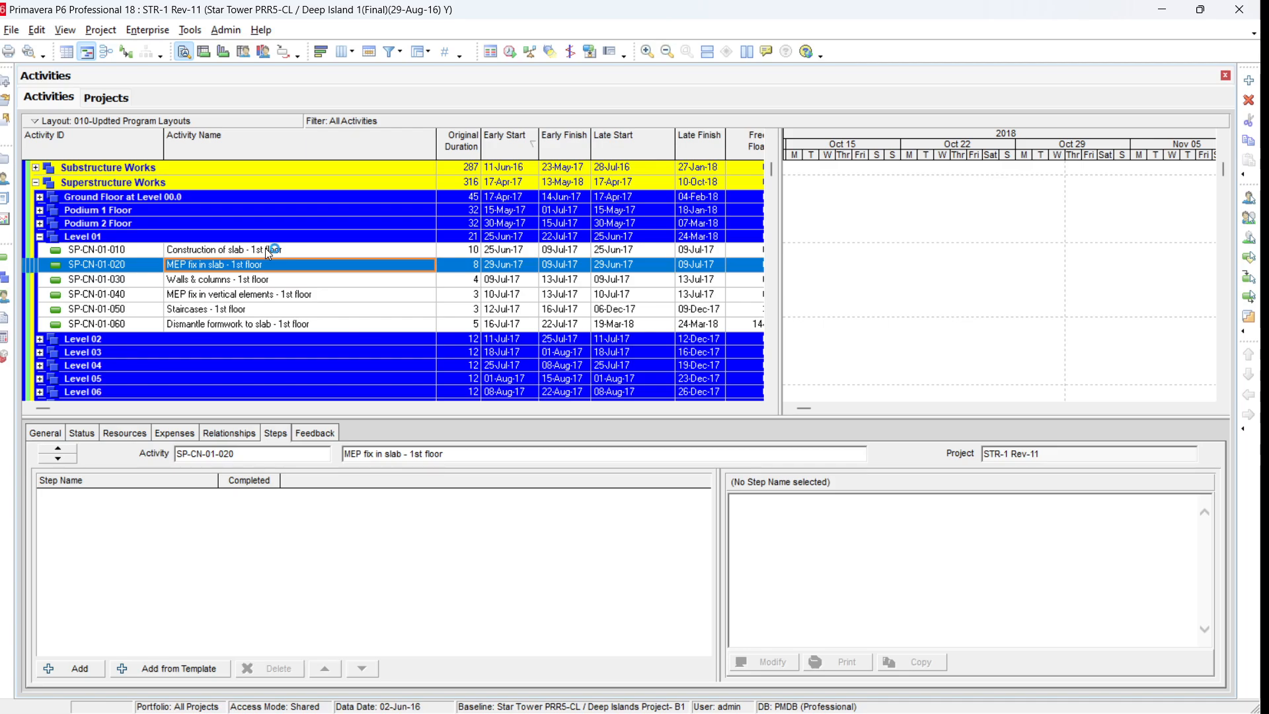
click(266, 249)
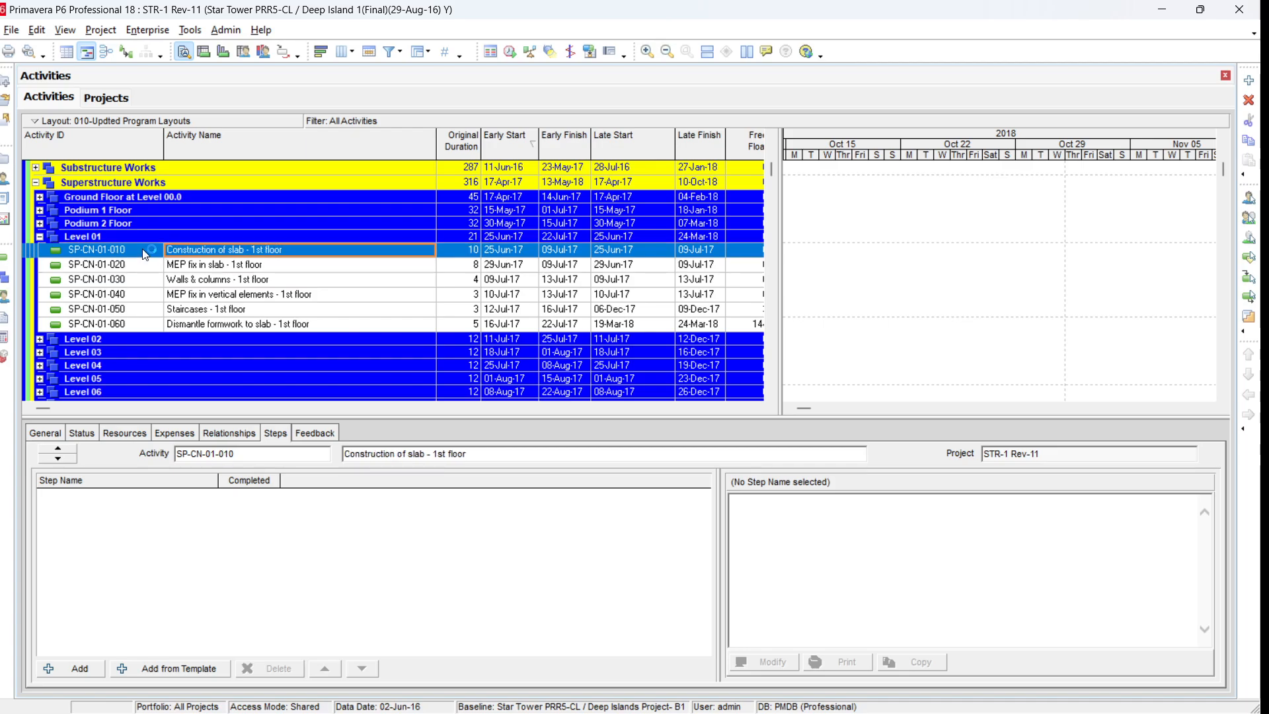
Step: In the project list, enable activity percent complete based on activity steps for STR-1 Rev-11 and accept recalculating the physical percent values
click(5, 161)
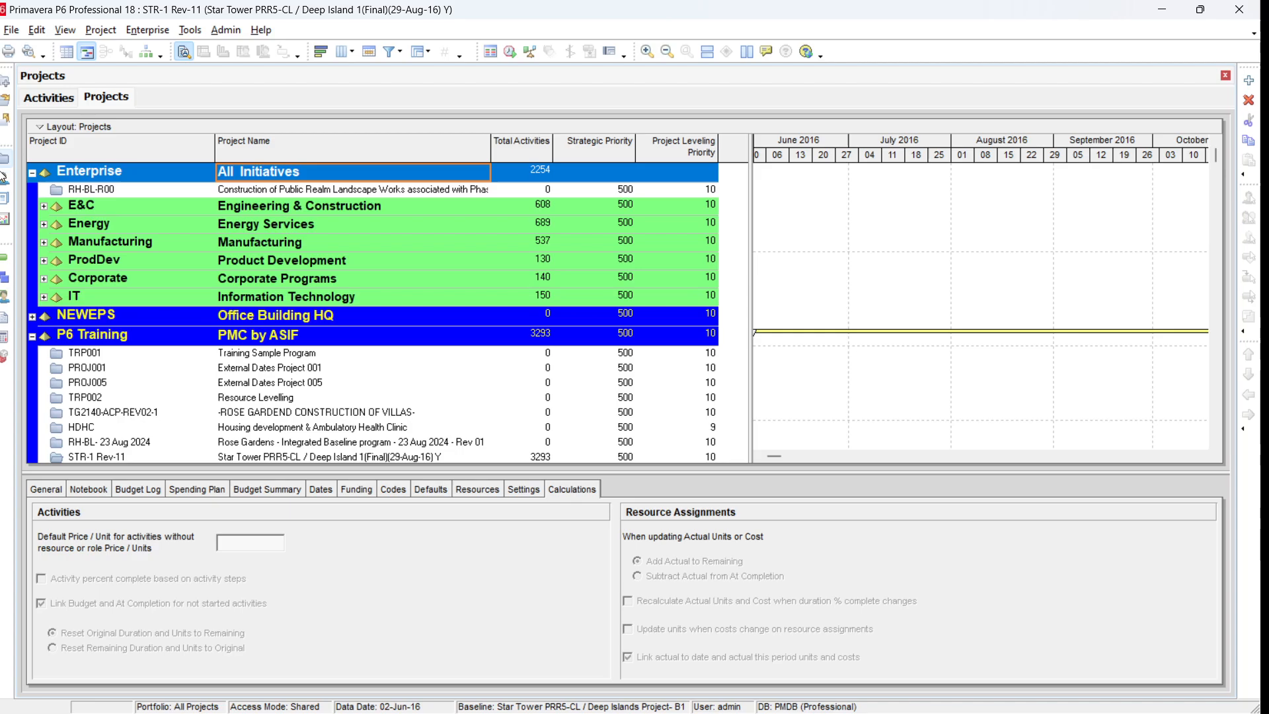
scroll(306, 410, down, 2)
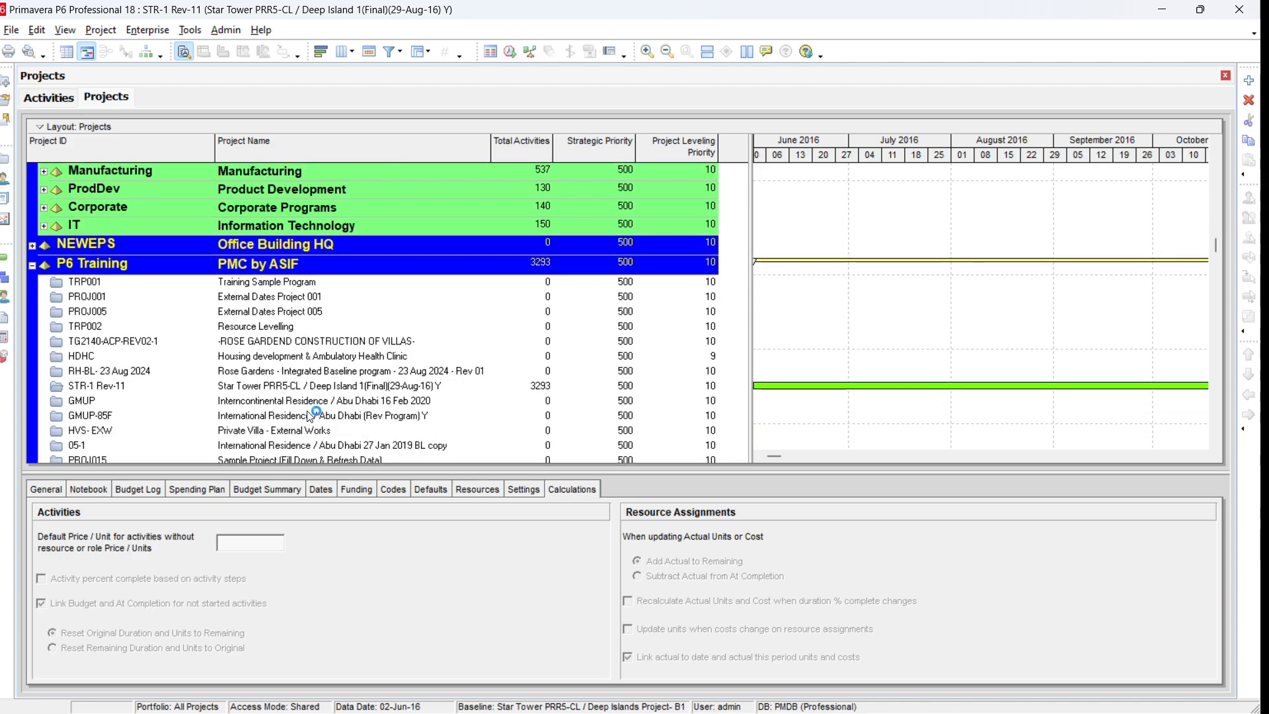
click(263, 389)
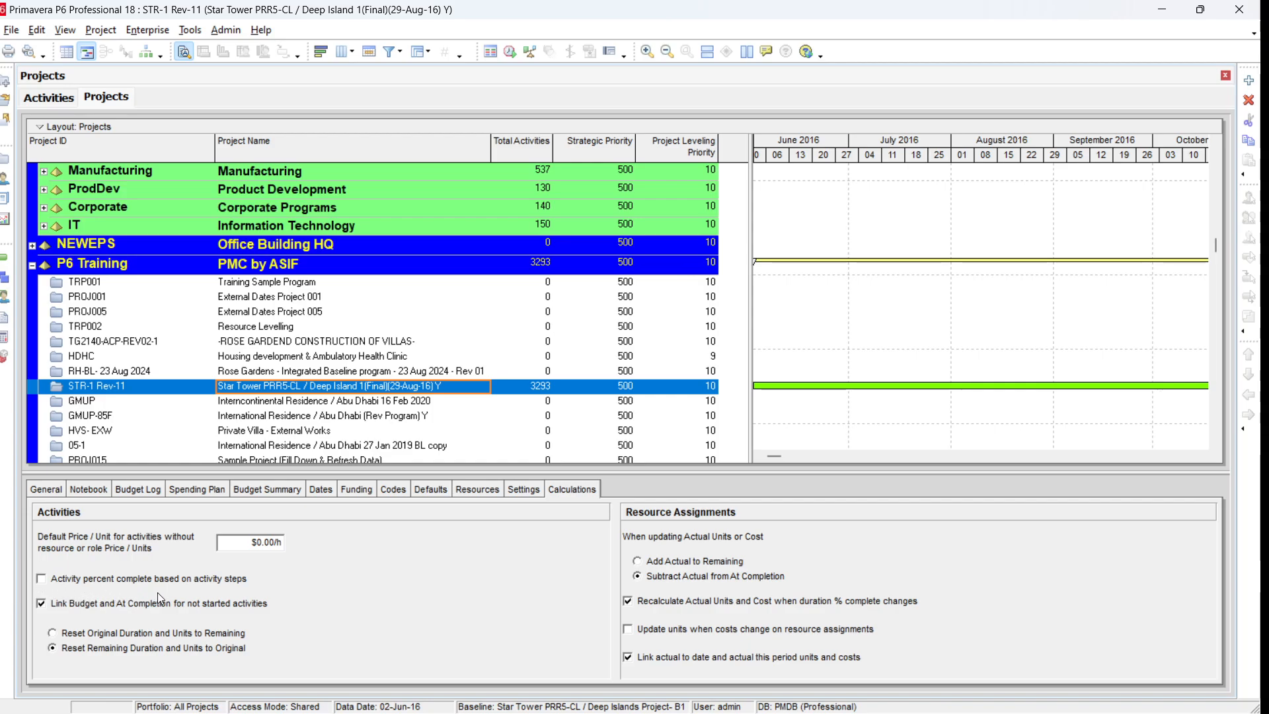
click(45, 580)
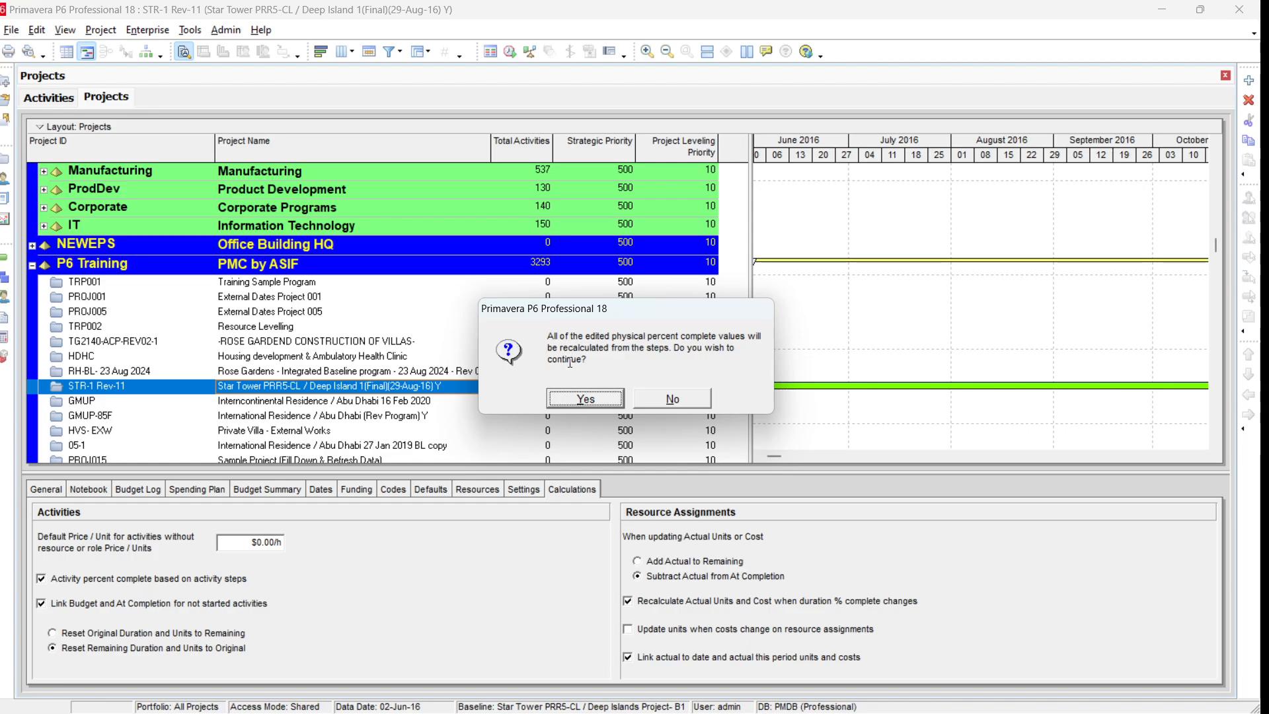
click(572, 400)
click(572, 399)
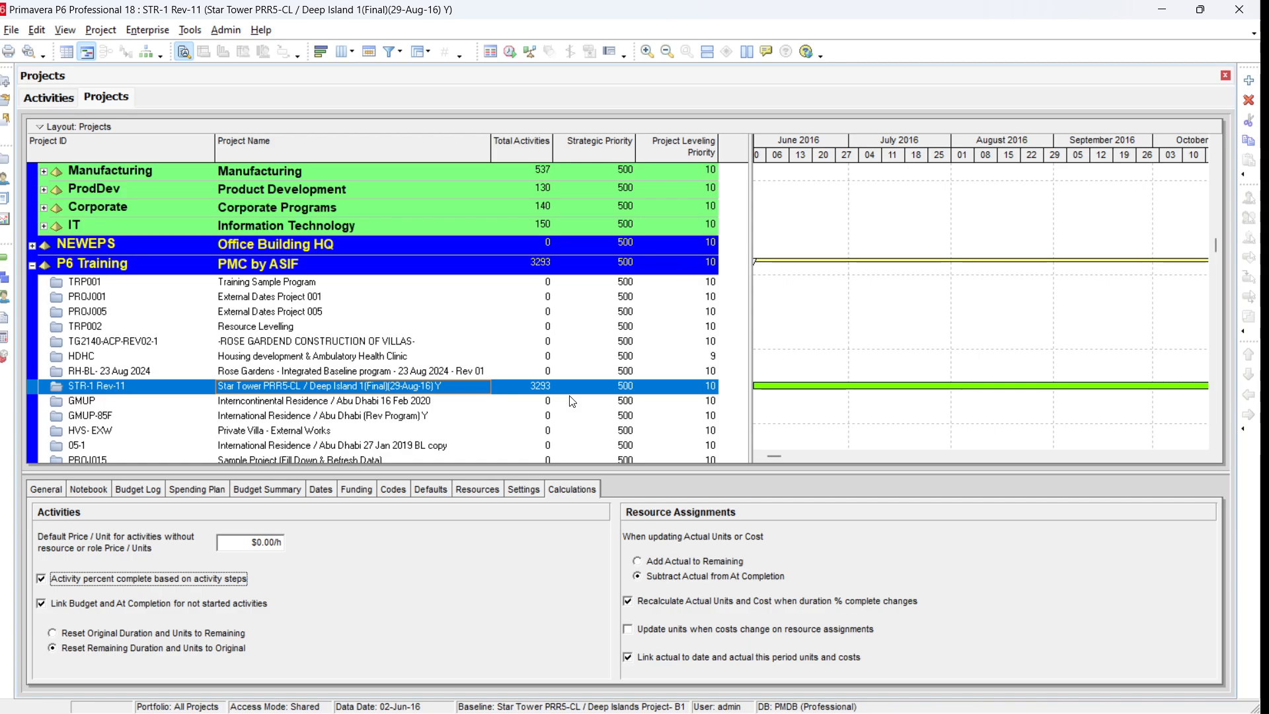
Step: Look through the STR-1 Rev-11 project details, including general, settings, dates, budget, funding and codes, for the default percent complete type
click(50, 489)
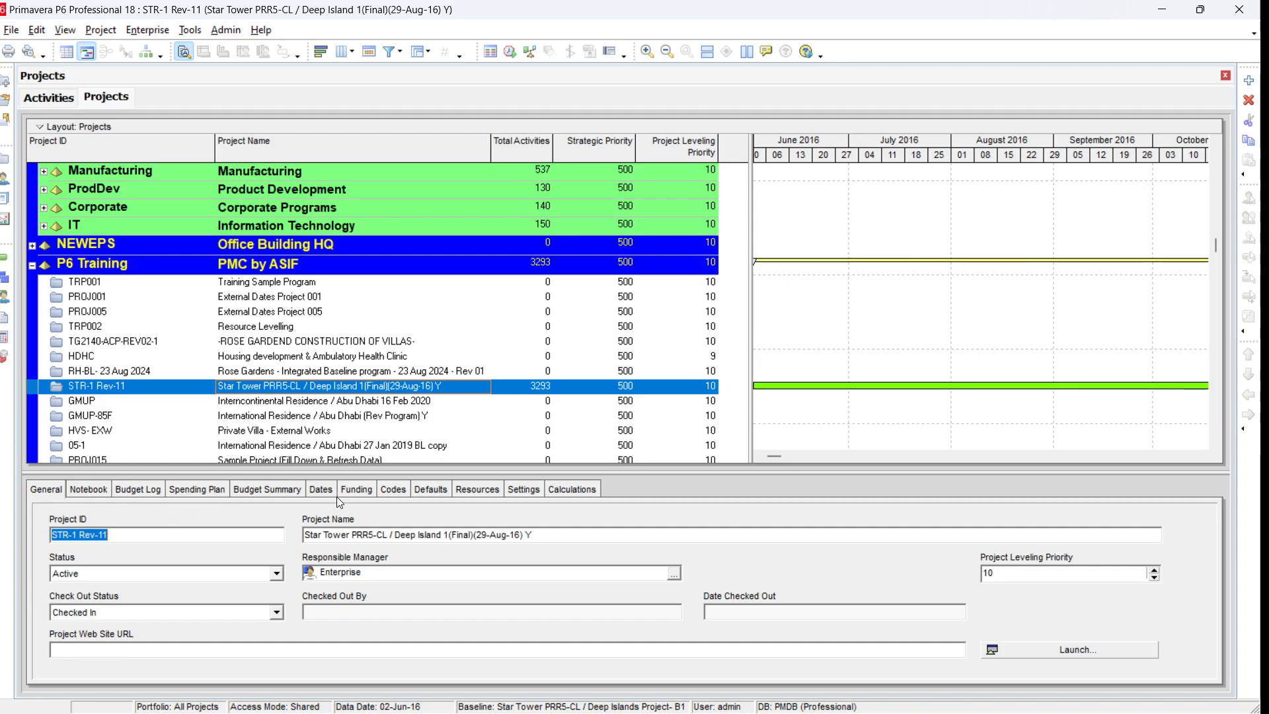
click(522, 489)
click(45, 489)
click(322, 490)
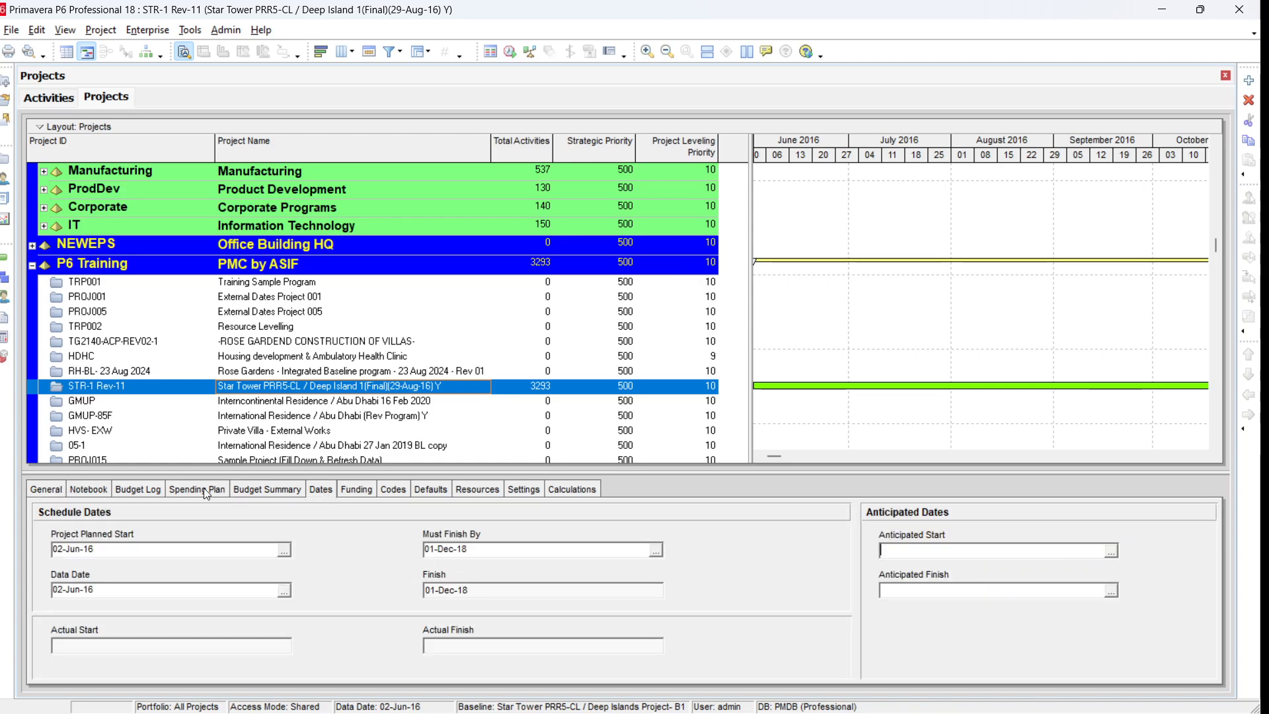
click(88, 489)
click(164, 496)
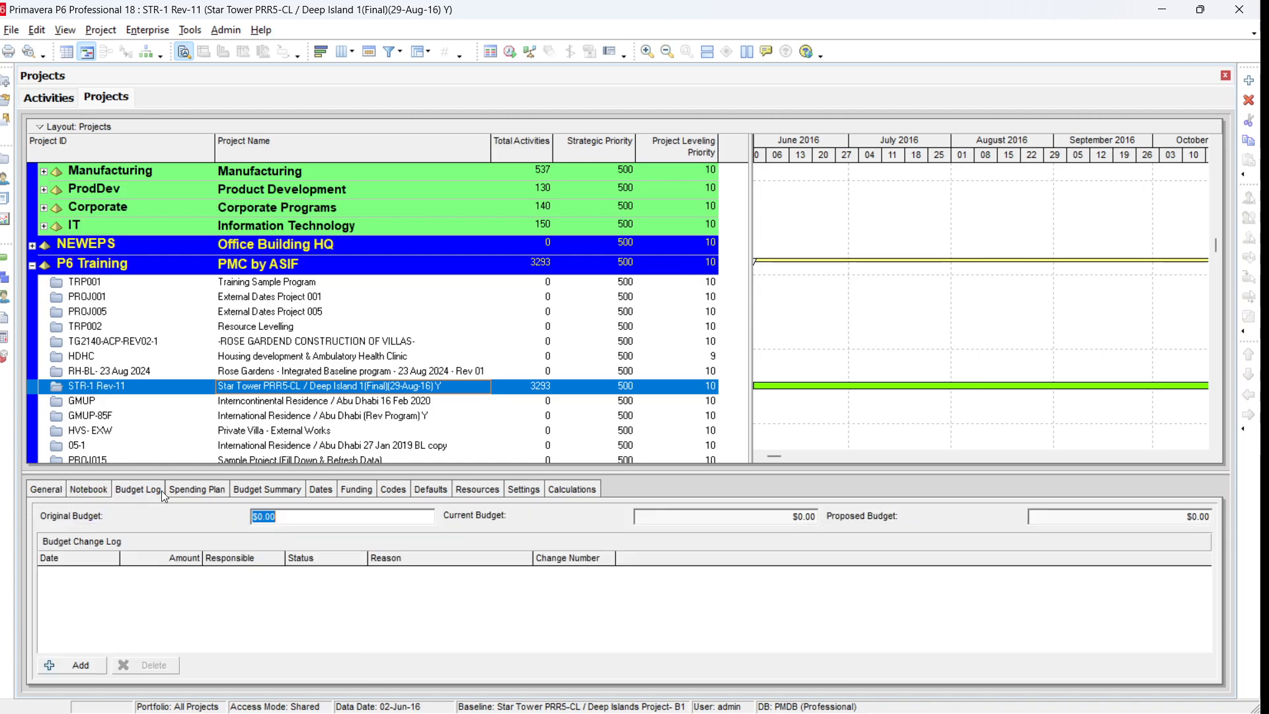
click(196, 490)
click(320, 490)
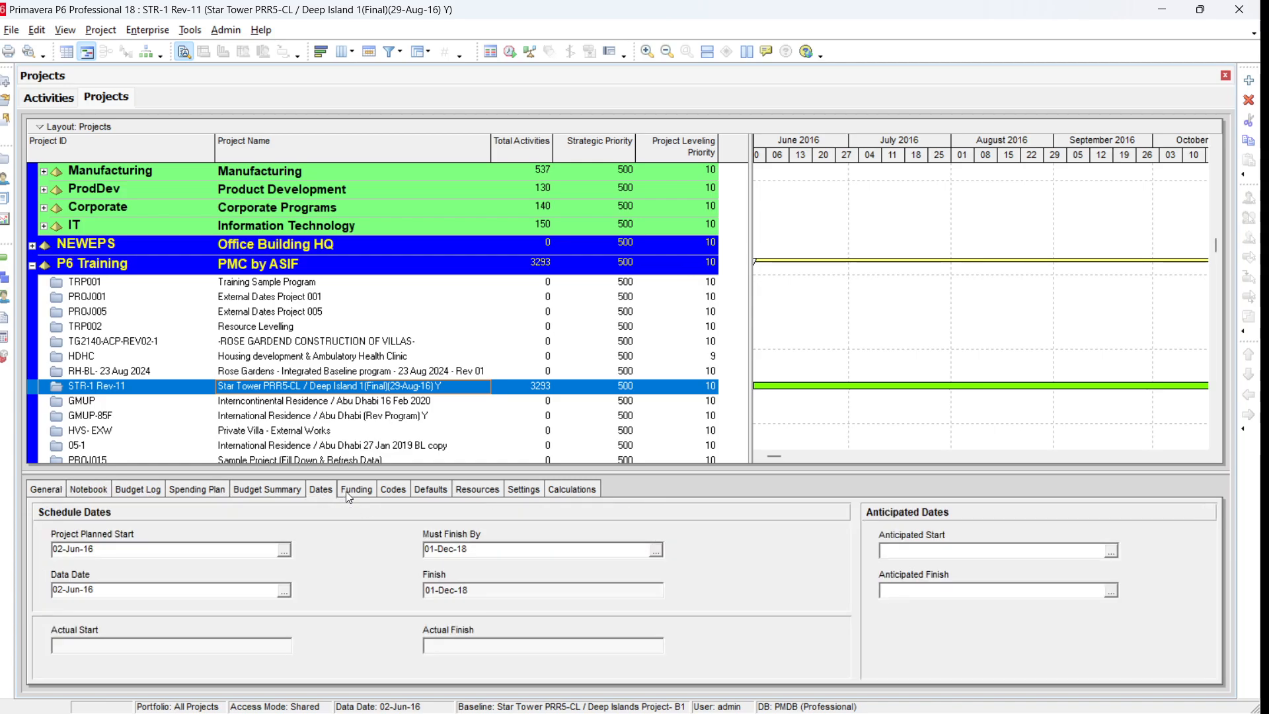
click(357, 492)
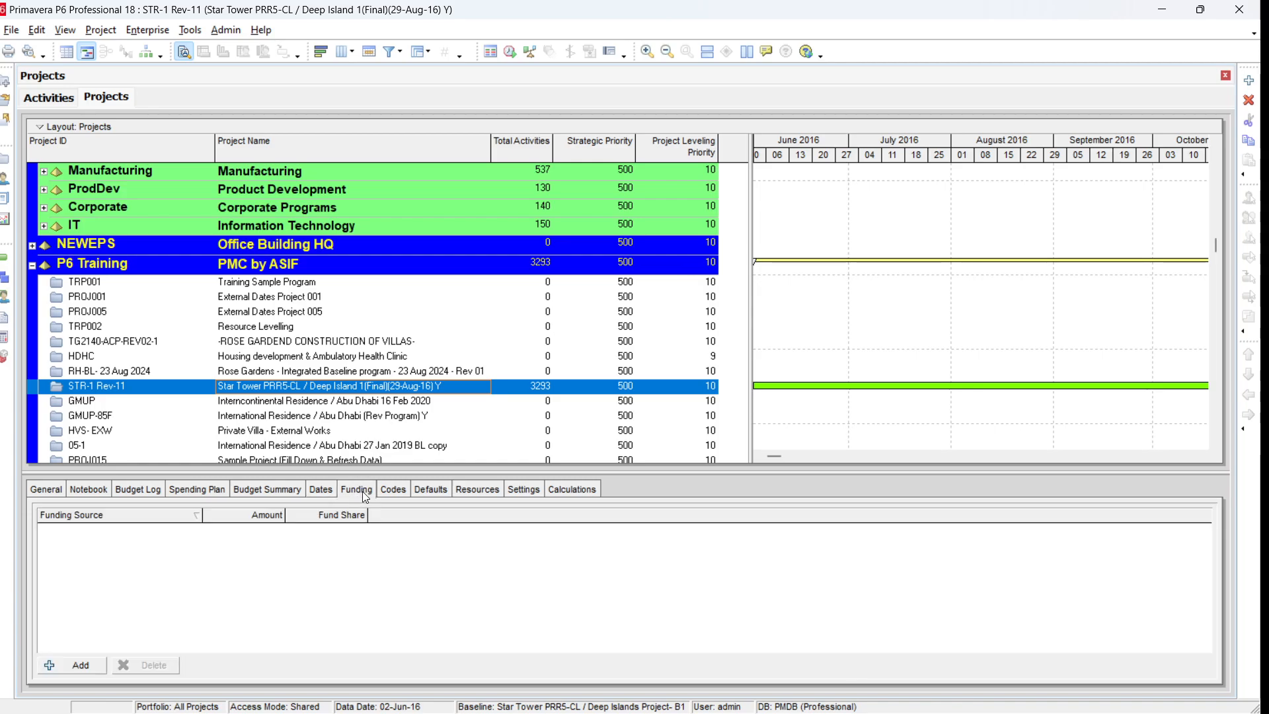
click(394, 492)
Step: Set the default percent complete type for new activities in STR-1 Rev-11 to Physical
click(430, 490)
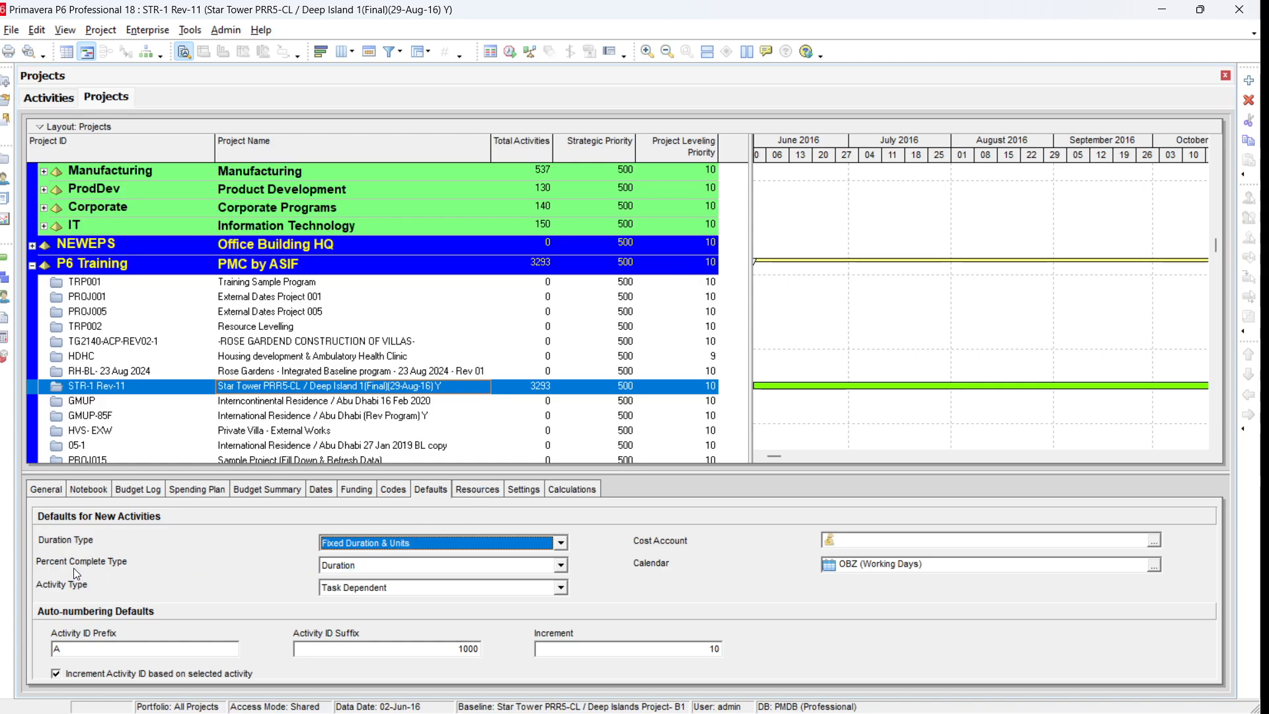
click(558, 567)
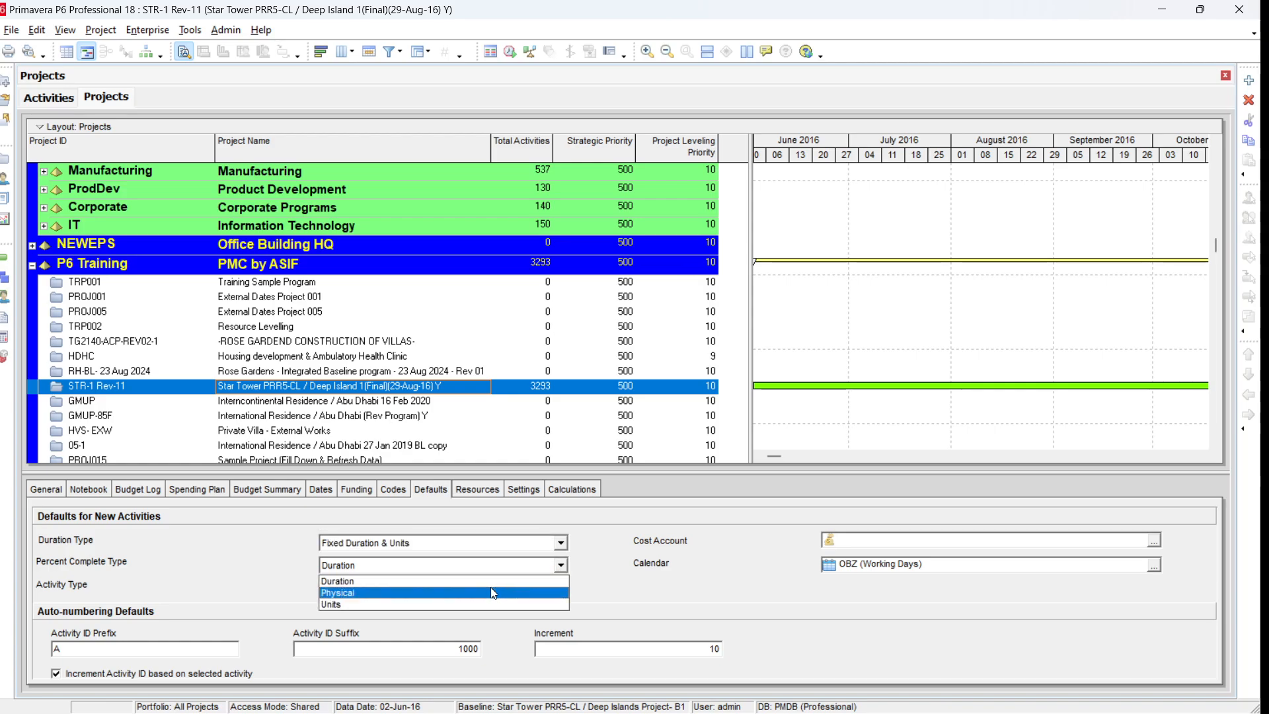
click(491, 586)
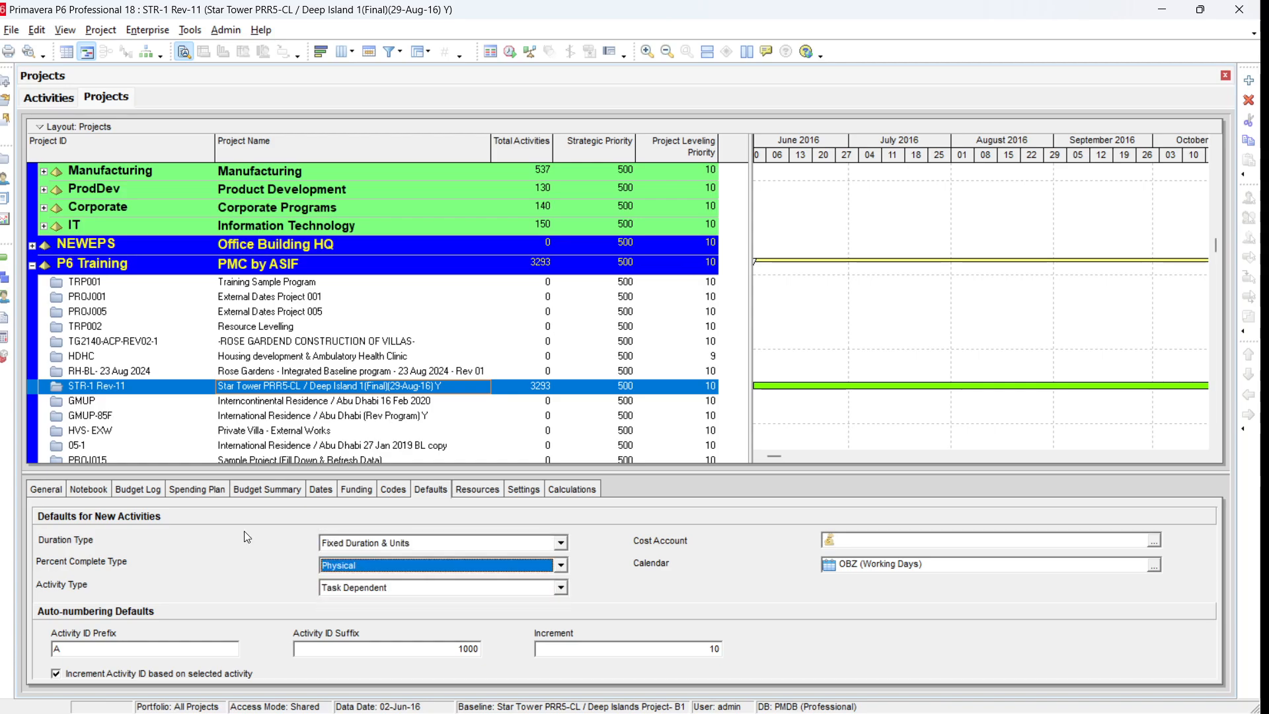
Step: Return to the activities and set the % complete type of "Construction of slab - 1st floor" to Physical
click(4, 258)
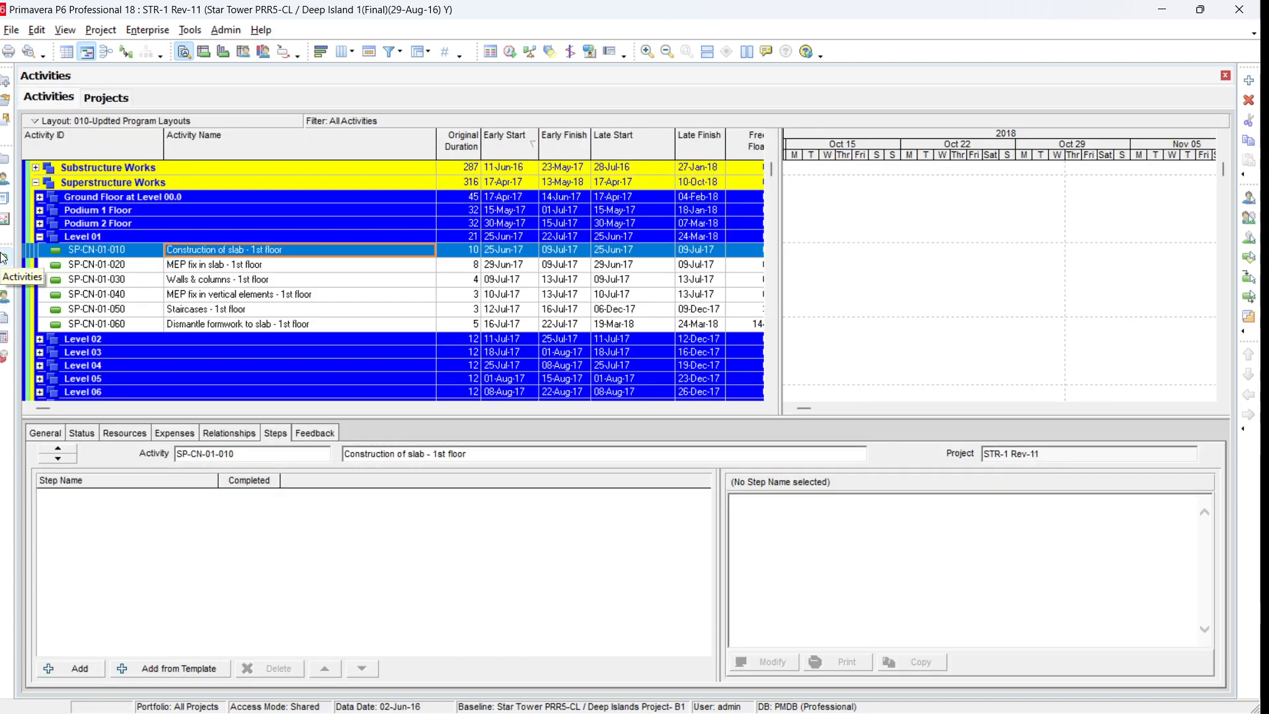
click(85, 433)
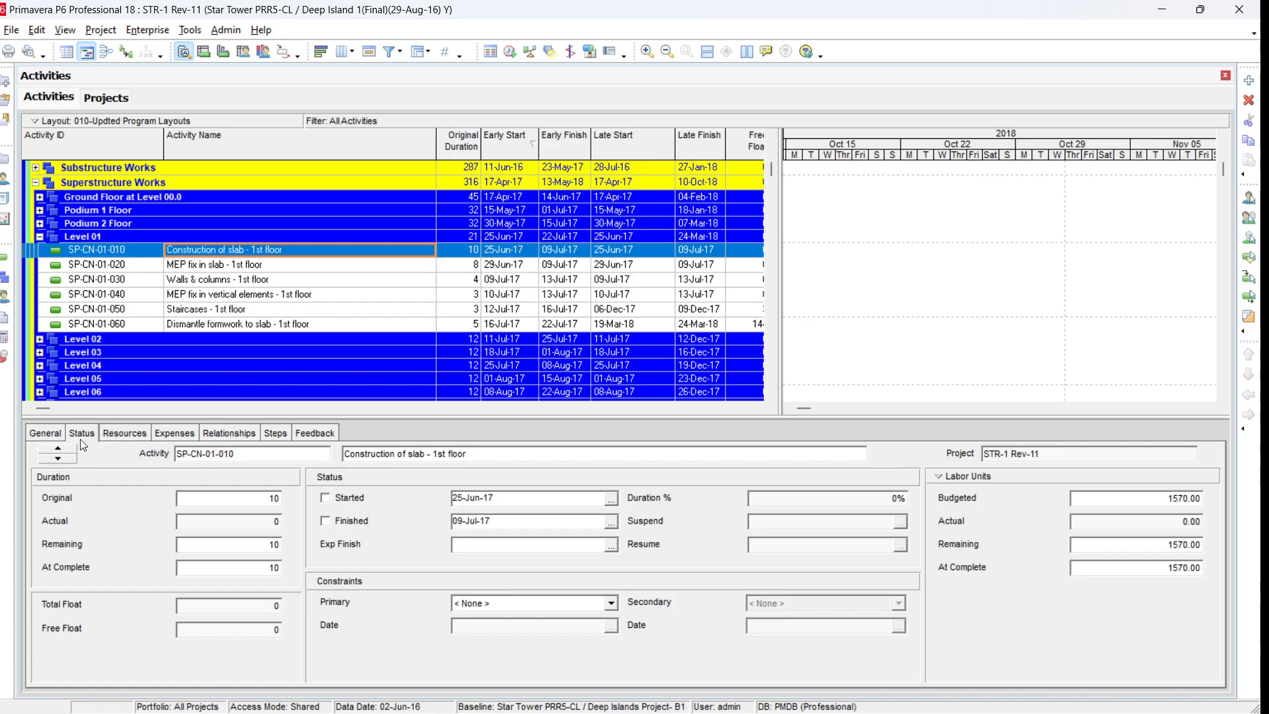
click(32, 437)
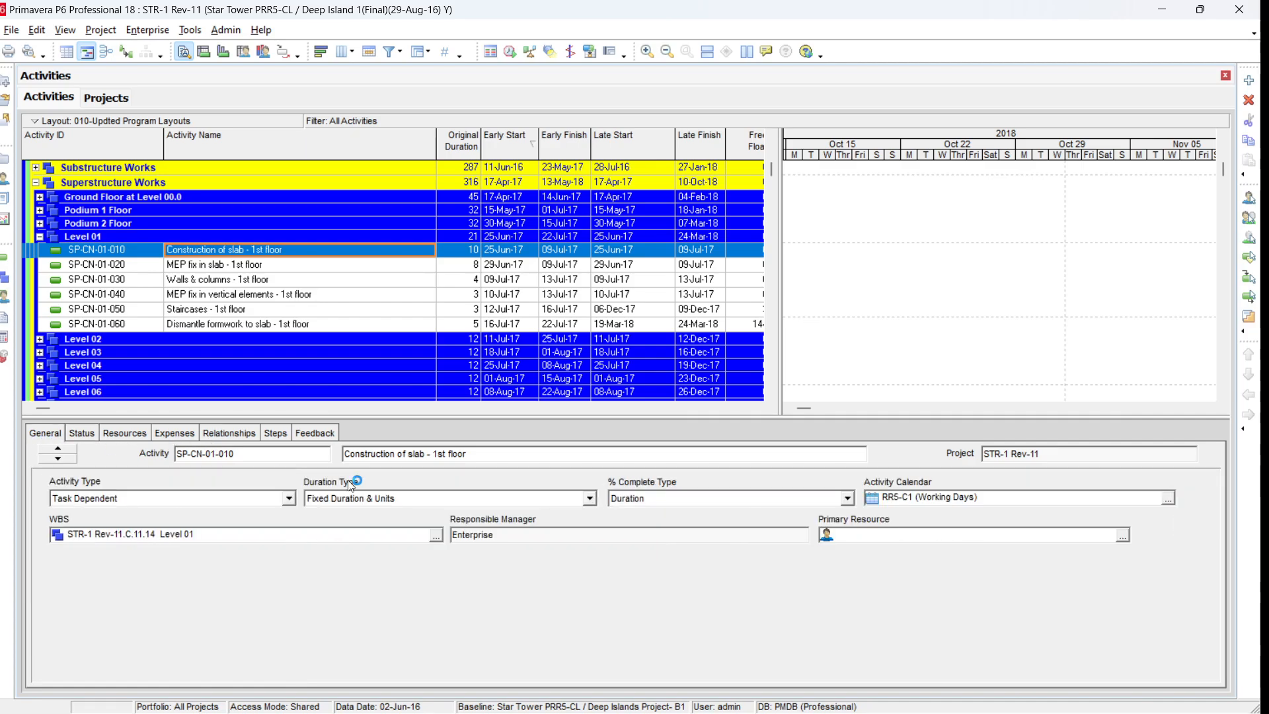
click(846, 498)
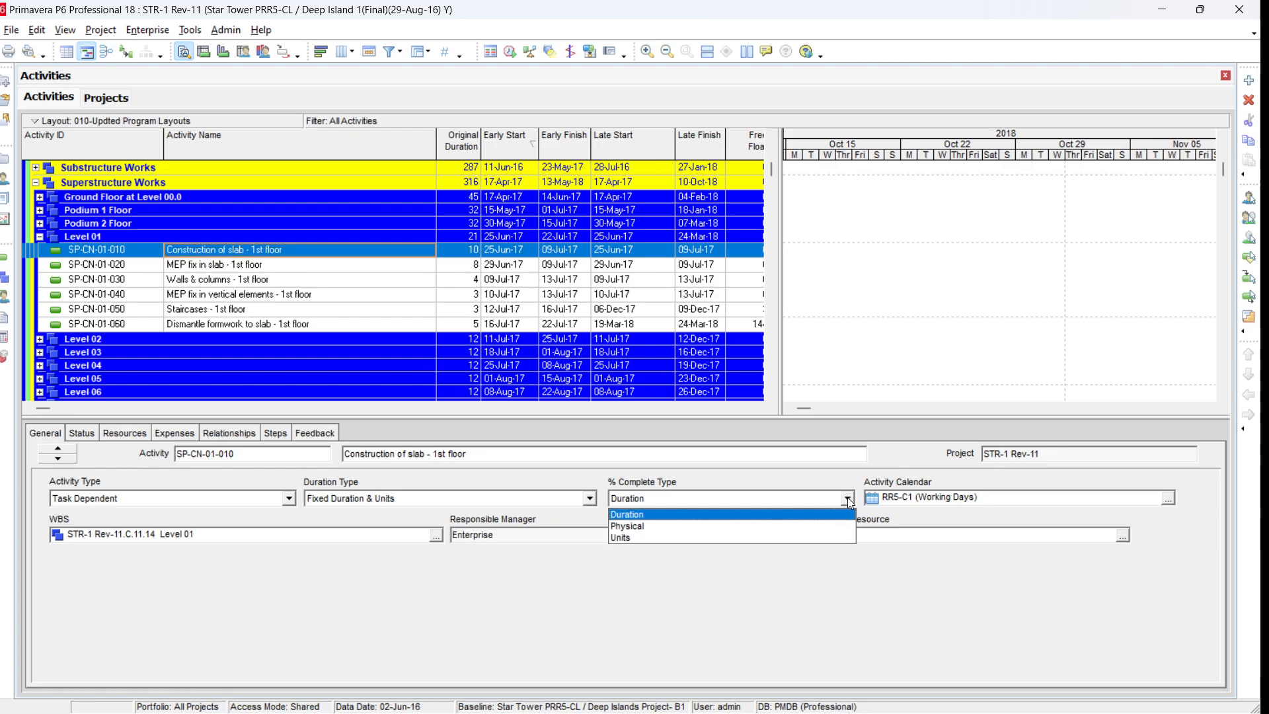
click(787, 527)
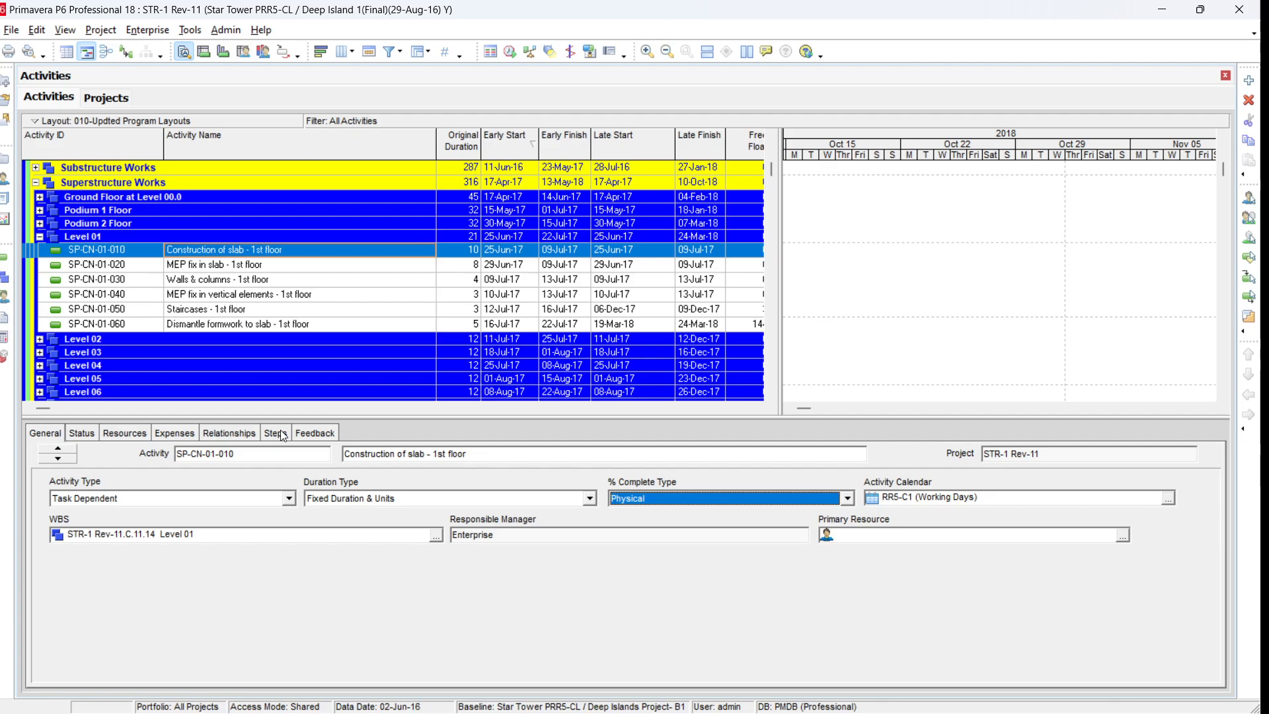
Step: Customize the activity details so that Steps is removed from the displayed detail pages
click(284, 434)
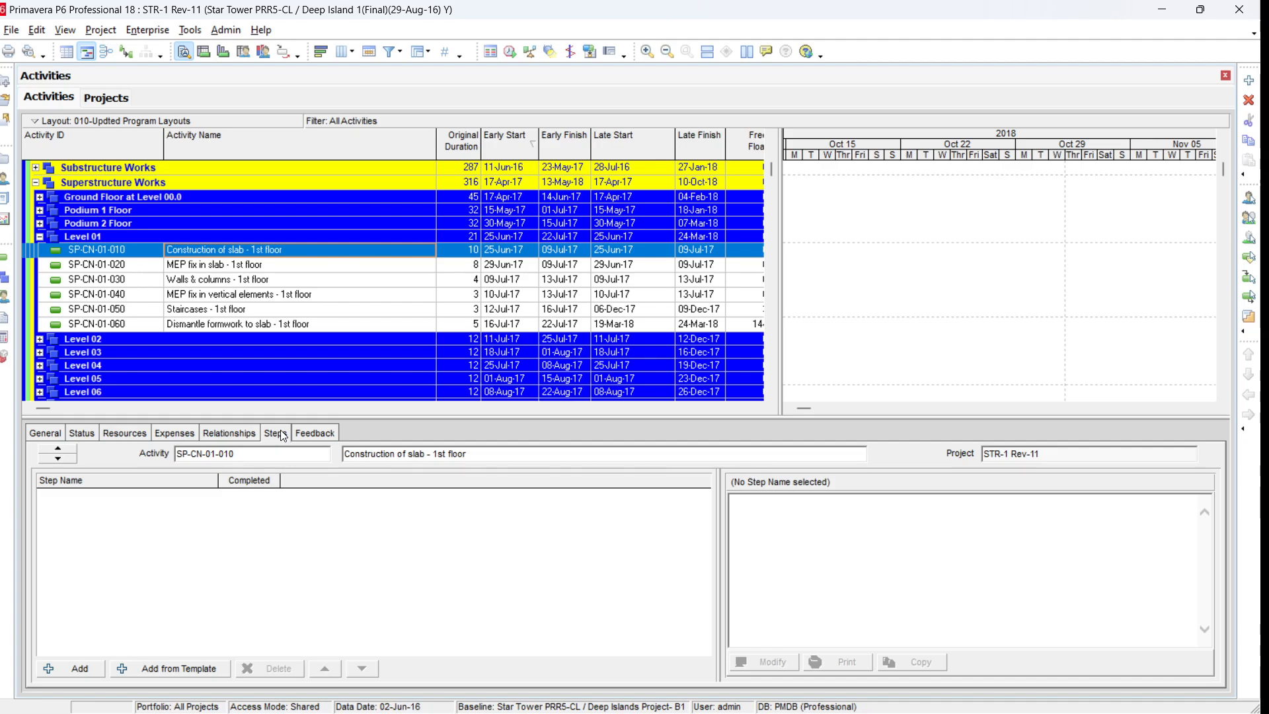
right_click(212, 431)
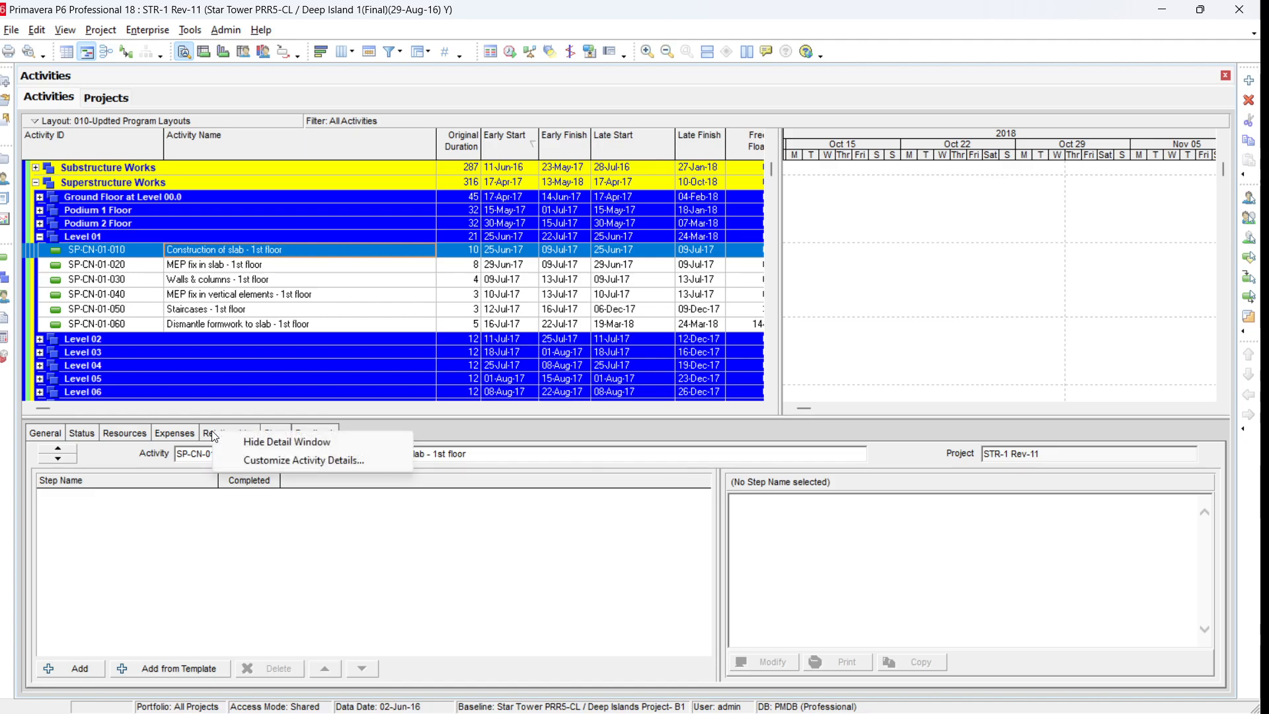
click(290, 461)
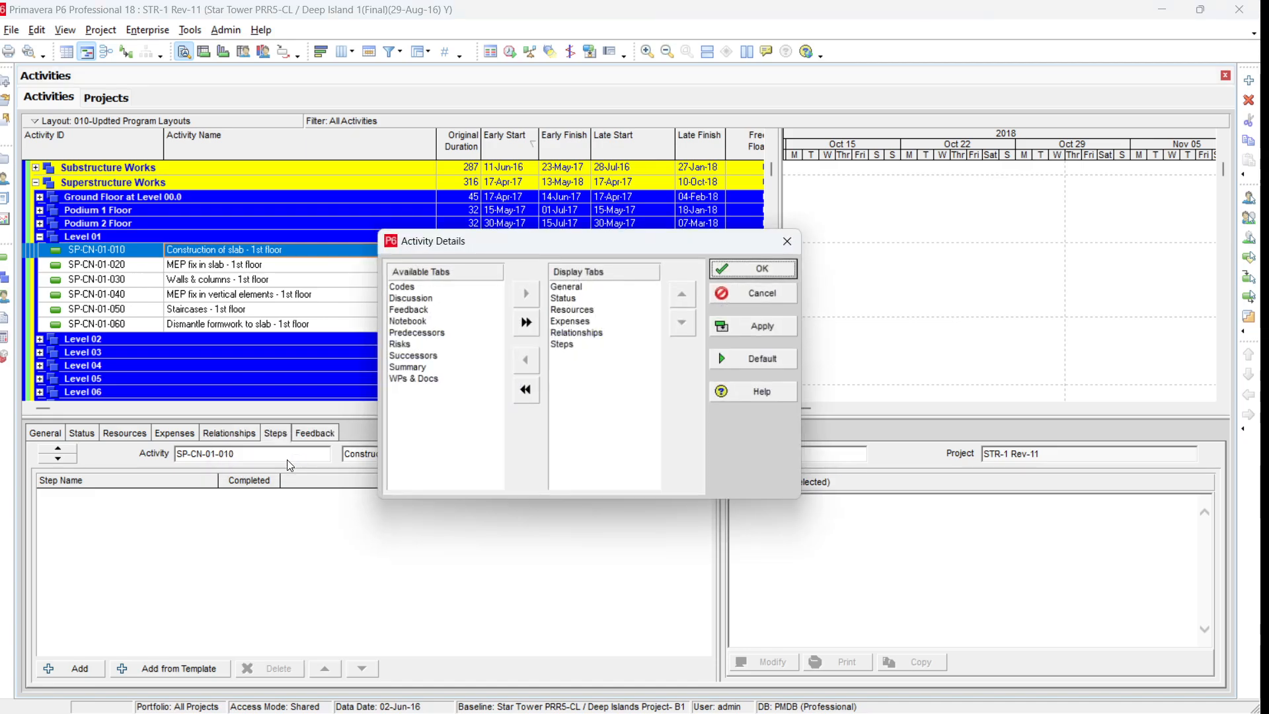
click(581, 348)
click(526, 360)
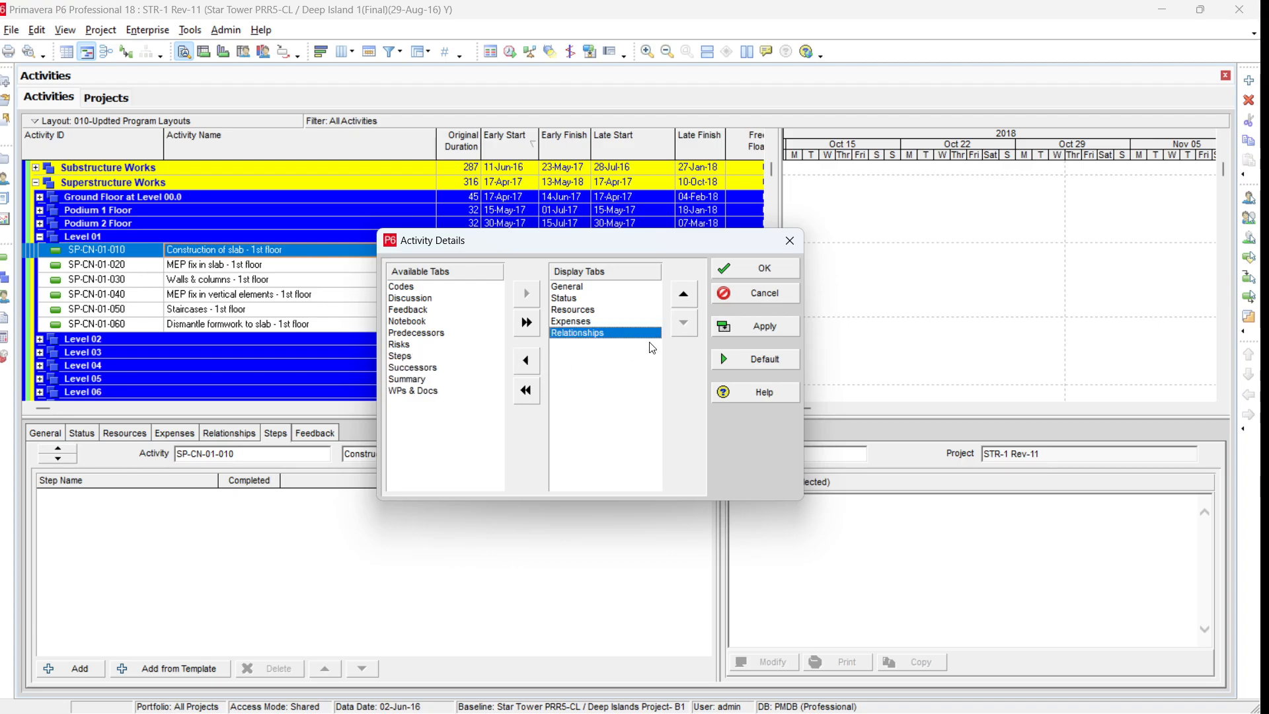
click(755, 326)
click(764, 268)
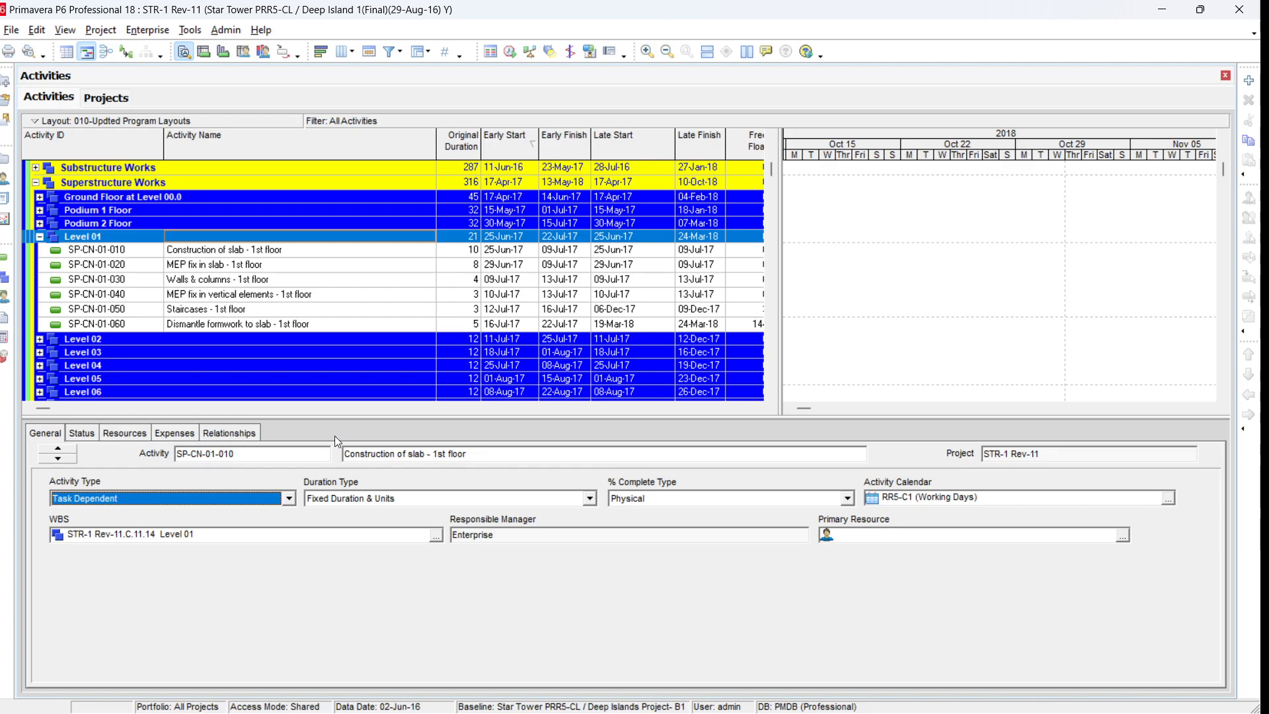
Step: Customize the activity details to display the Steps page after Relationships
right_click(241, 438)
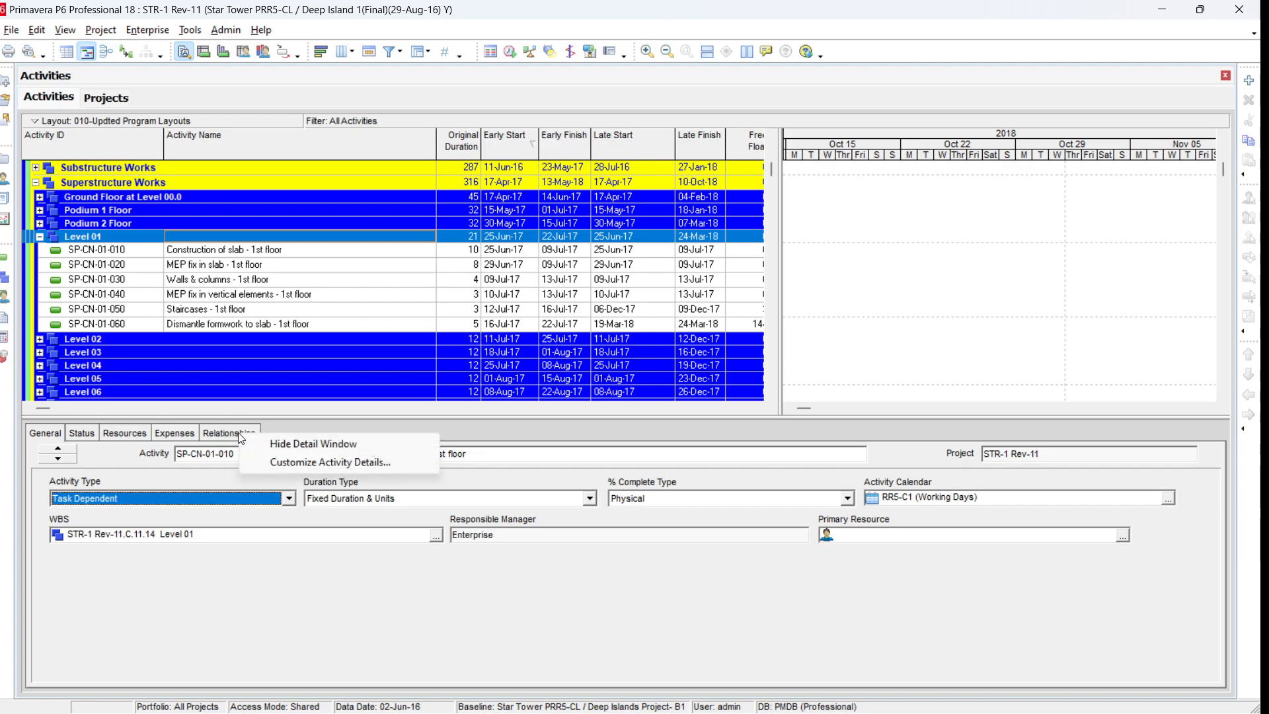
click(313, 461)
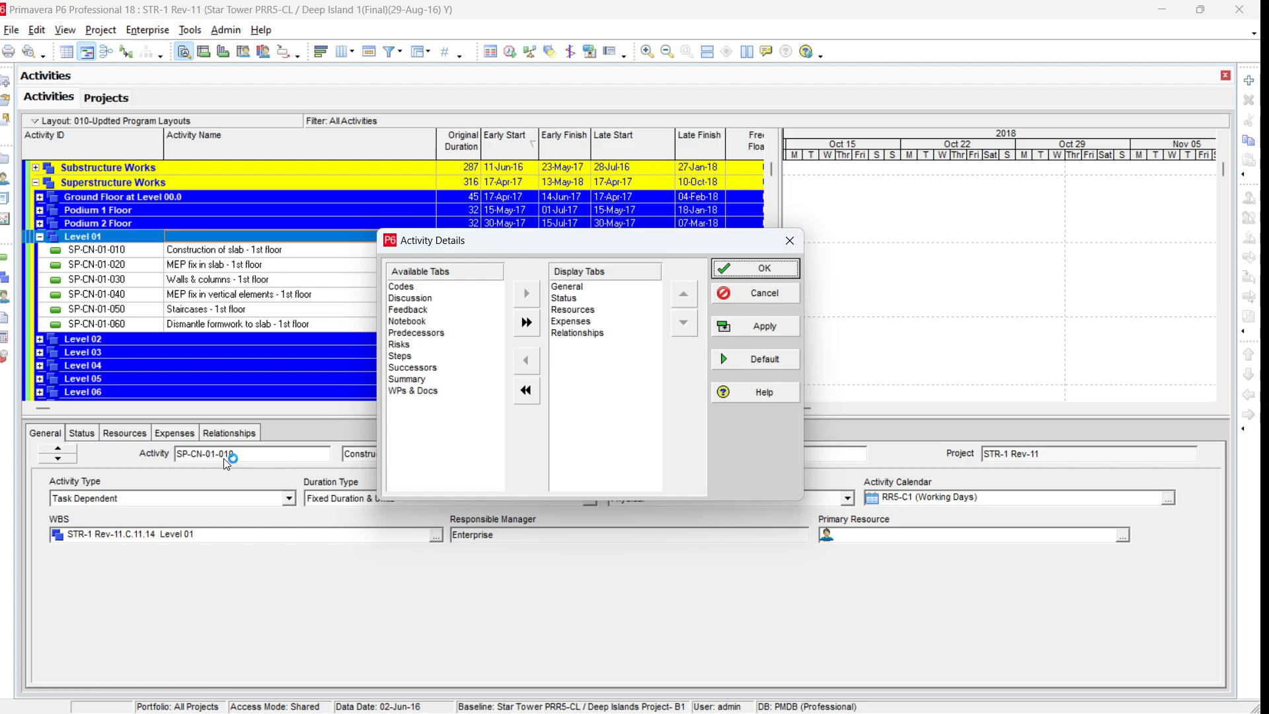
click(411, 361)
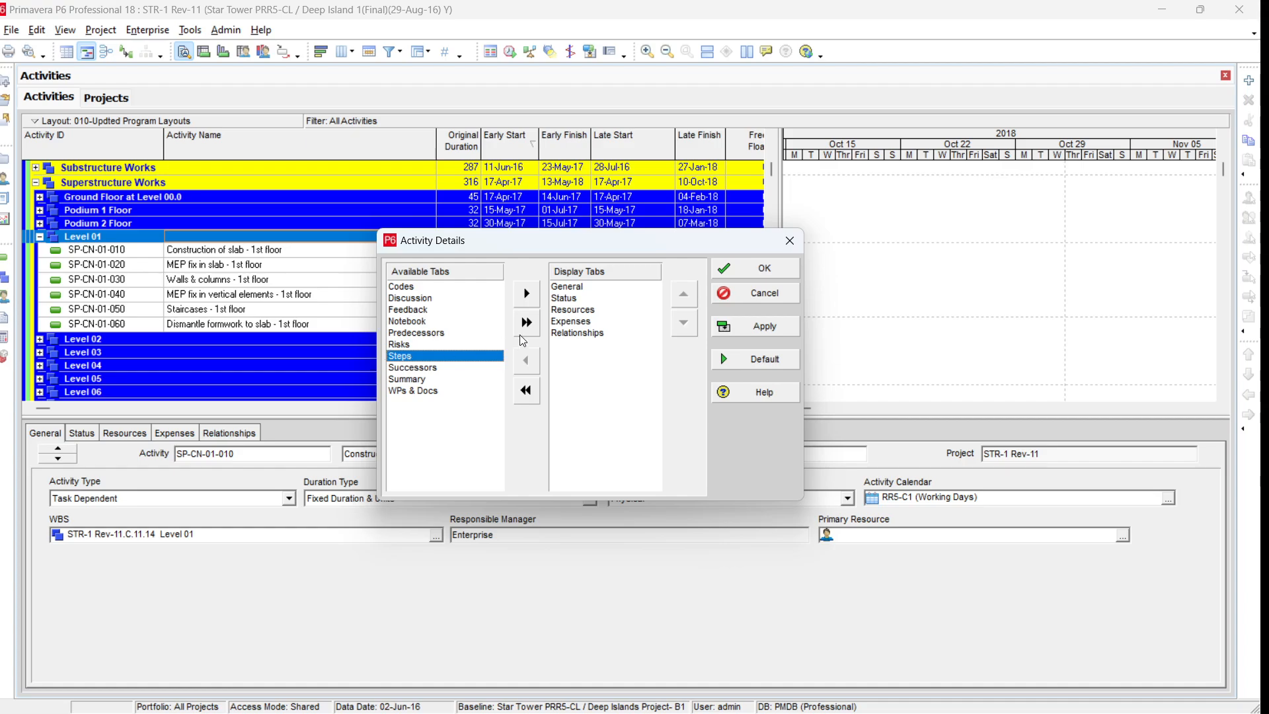
click(535, 297)
click(746, 317)
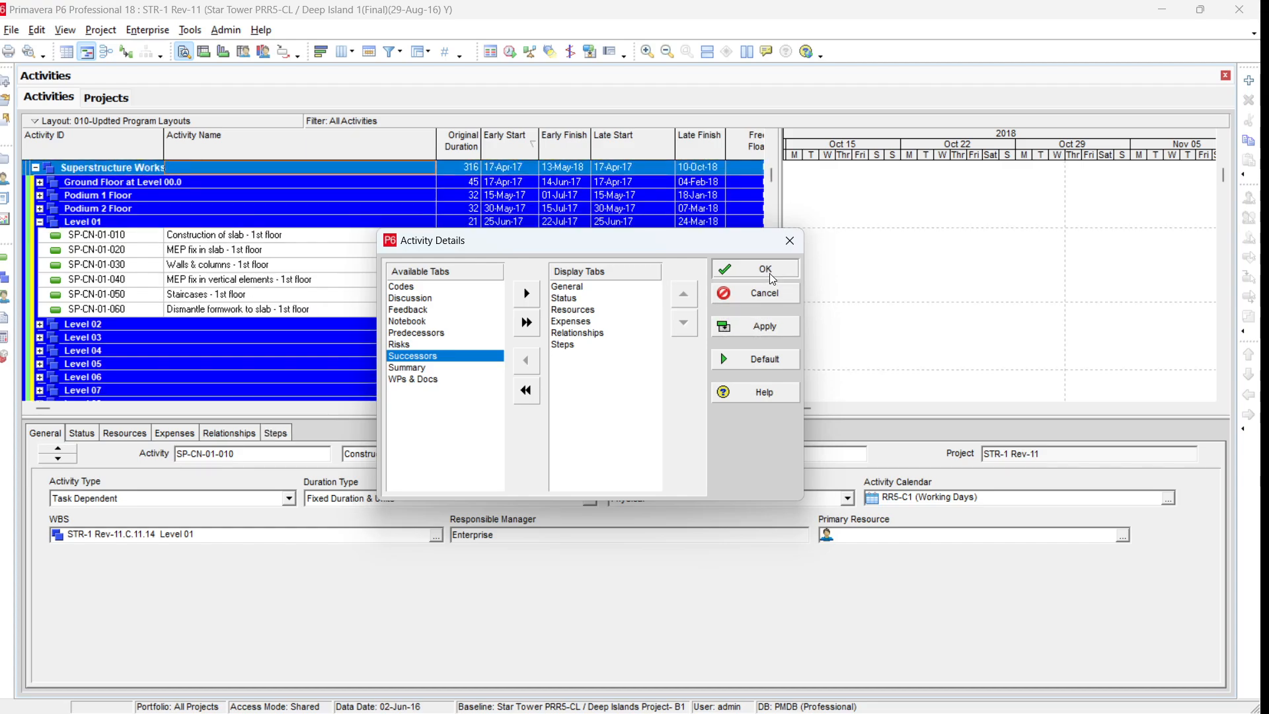
click(764, 268)
Step: Add the Step % Complete, Step Weight and Step Weight Percent columns to the activity's steps table
click(276, 434)
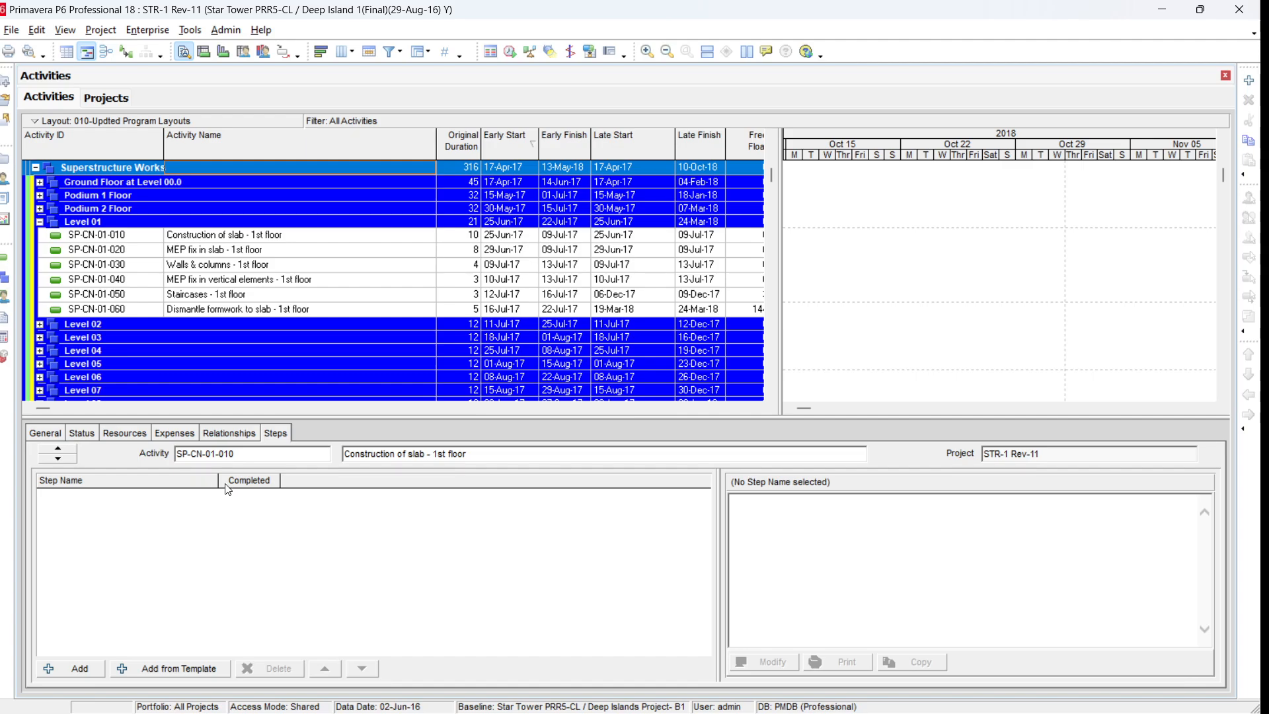
right_click(258, 485)
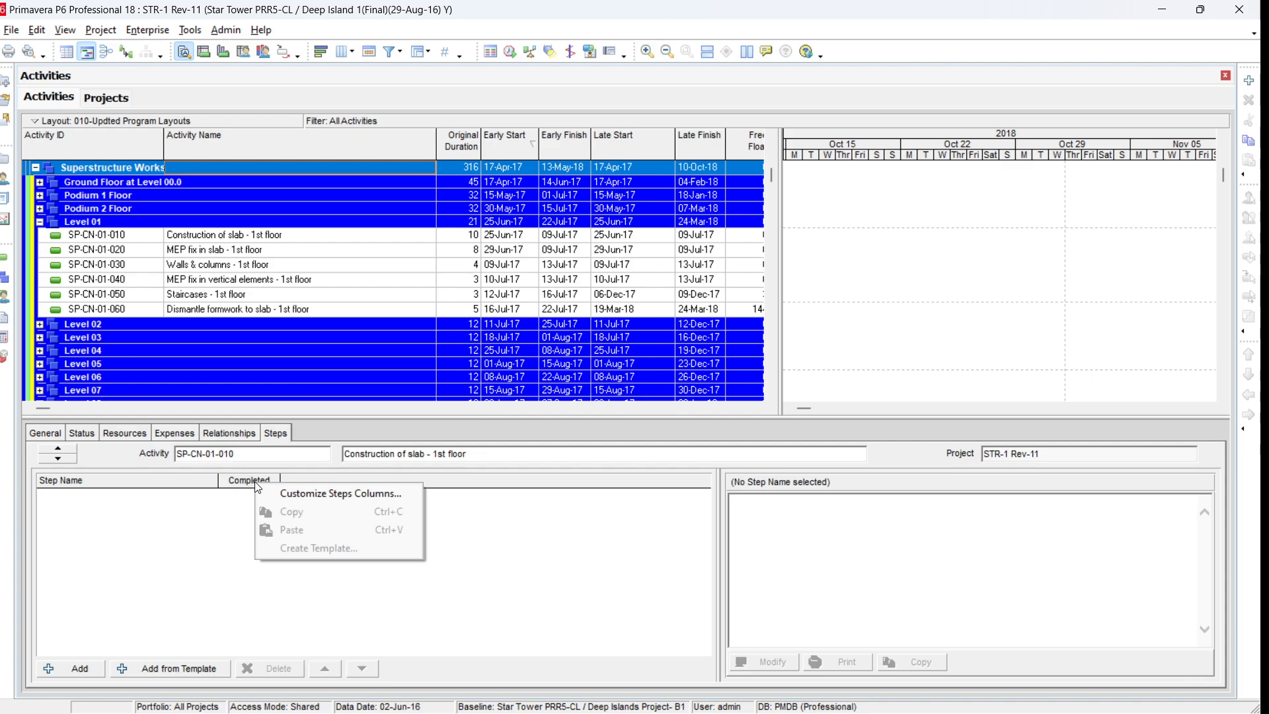
click(315, 500)
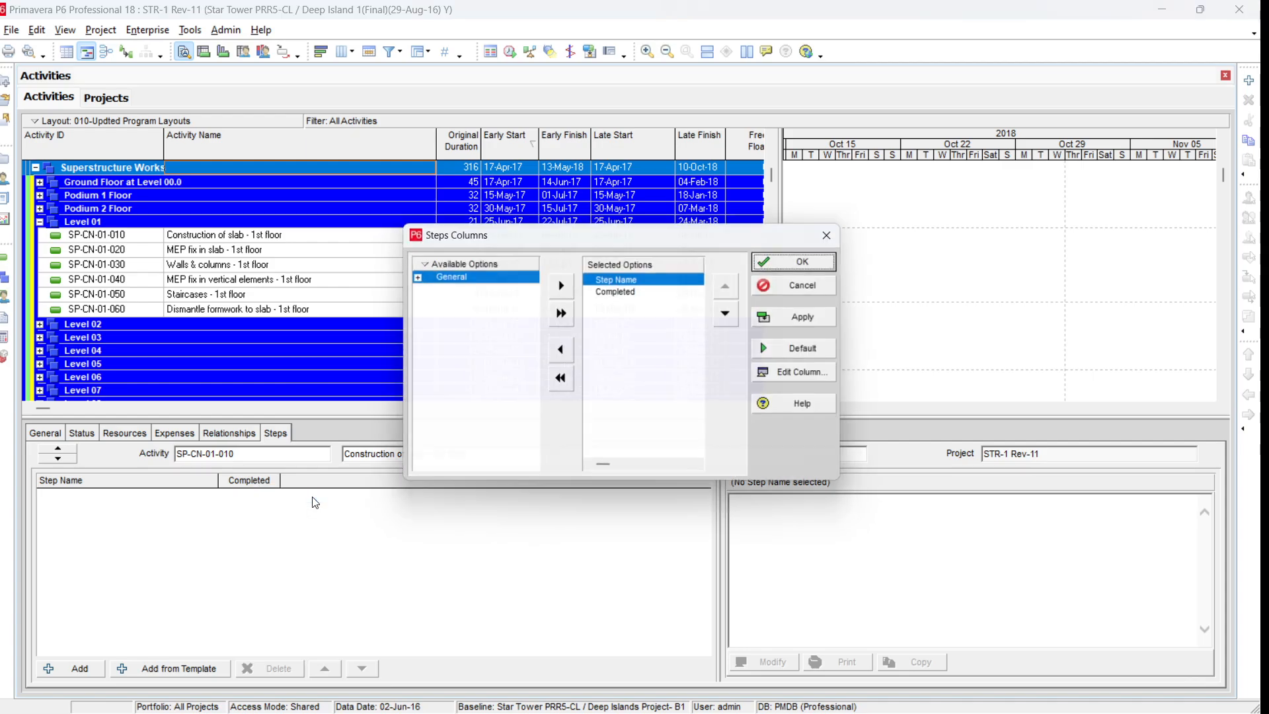
click(414, 277)
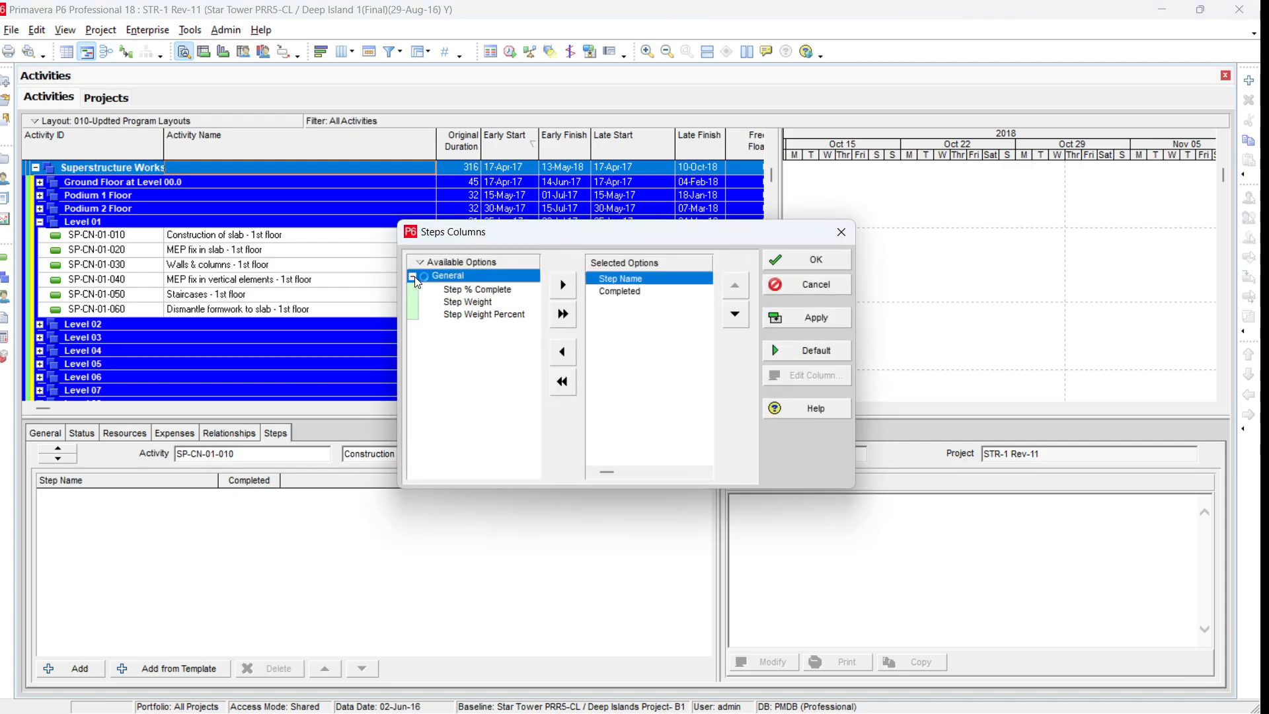
click(471, 290)
click(568, 286)
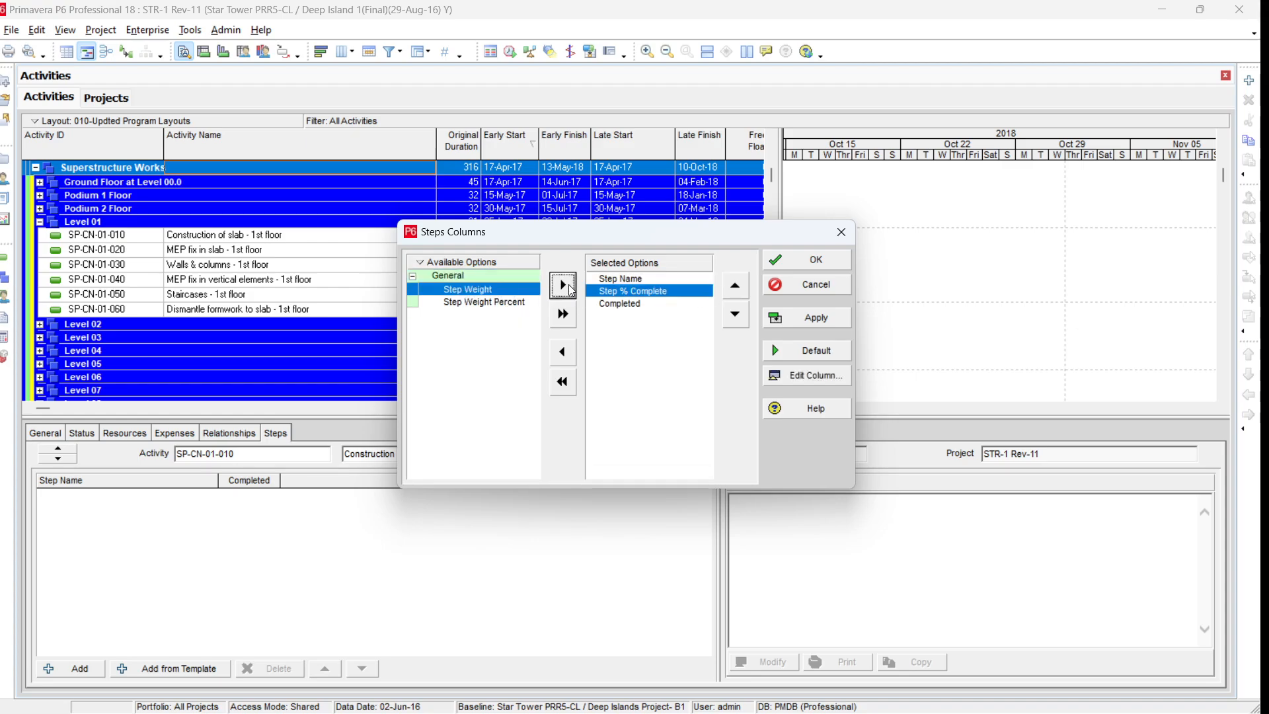
click(563, 285)
click(563, 286)
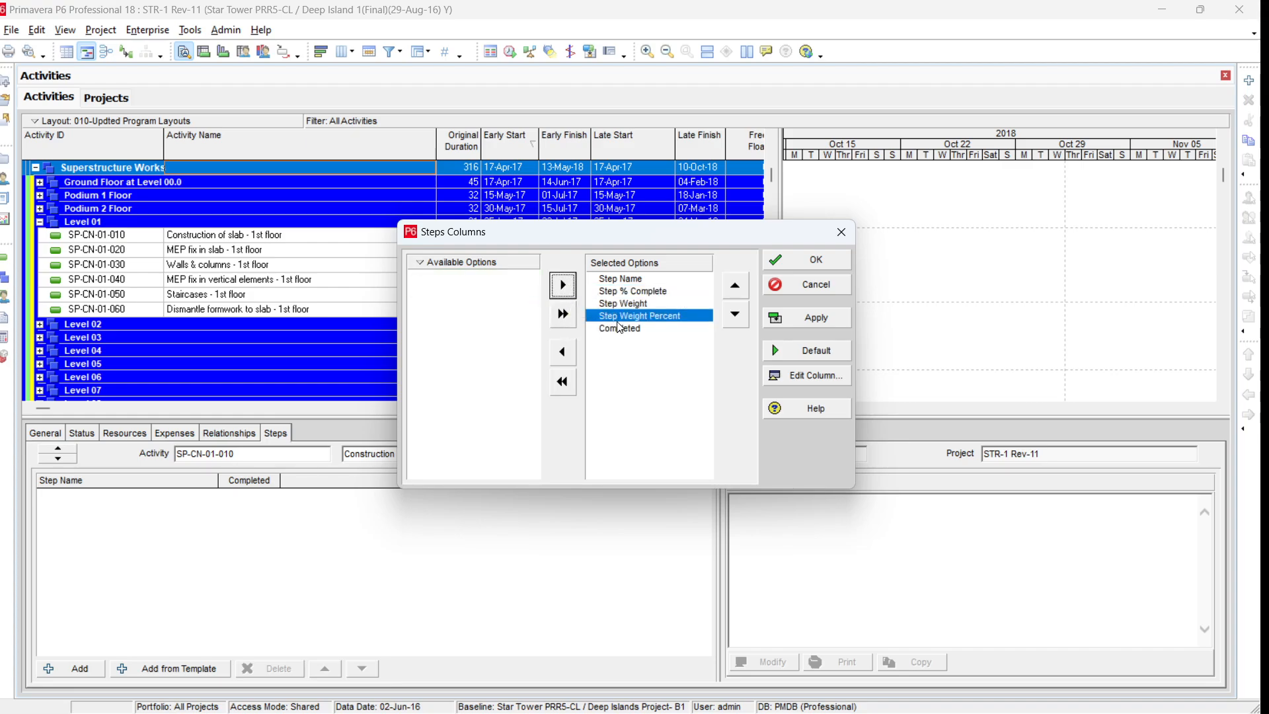
Step: Move the Step % Complete column after Step Weight Percent and apply the steps column layout
click(654, 291)
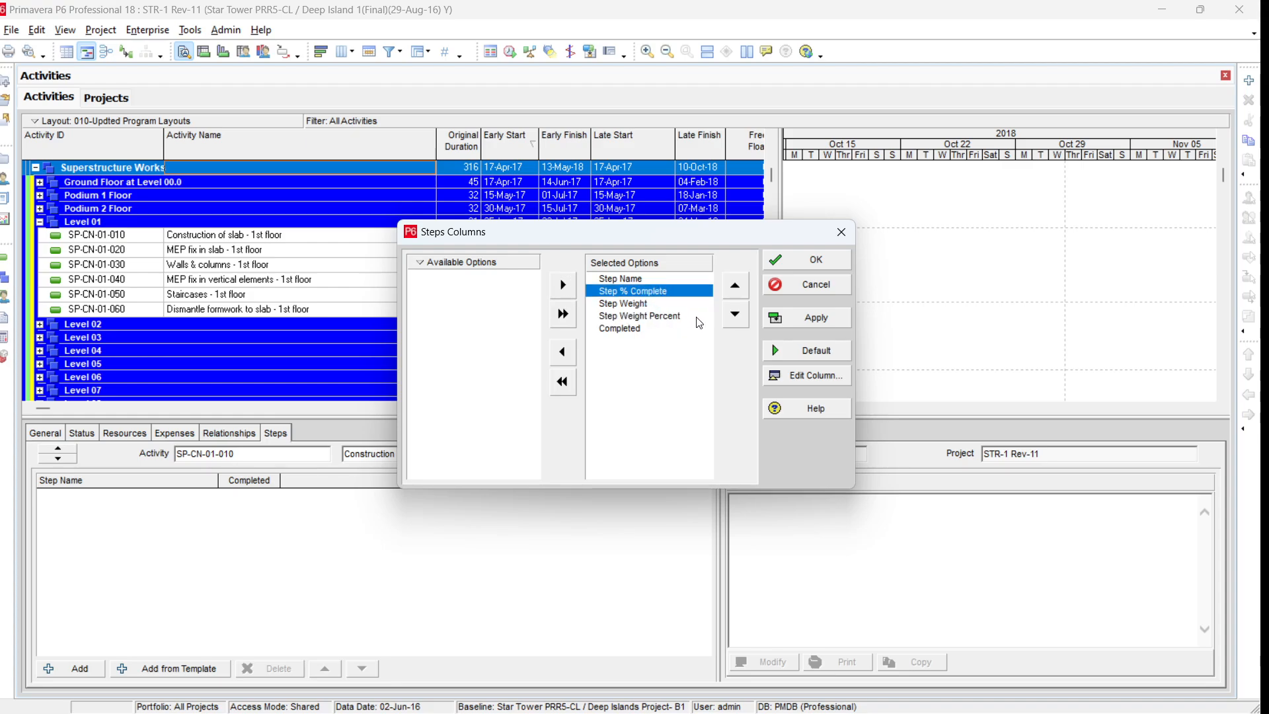
click(735, 314)
click(735, 315)
click(807, 317)
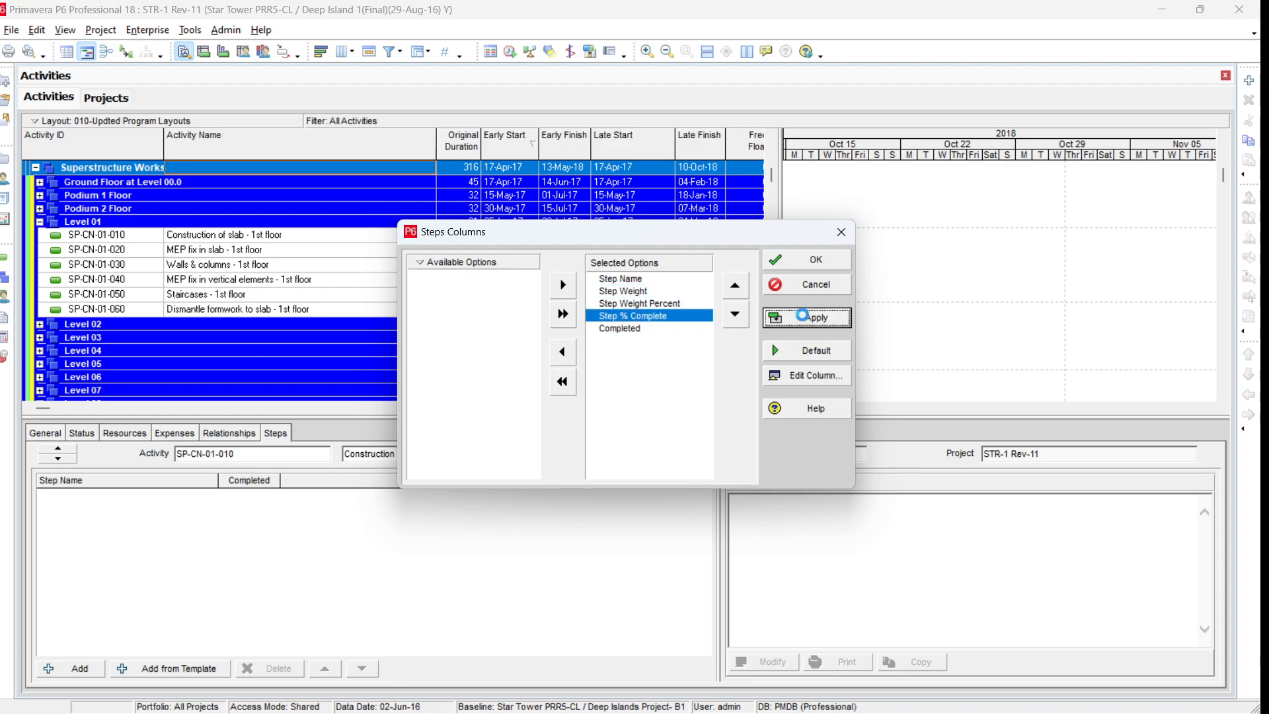
click(818, 261)
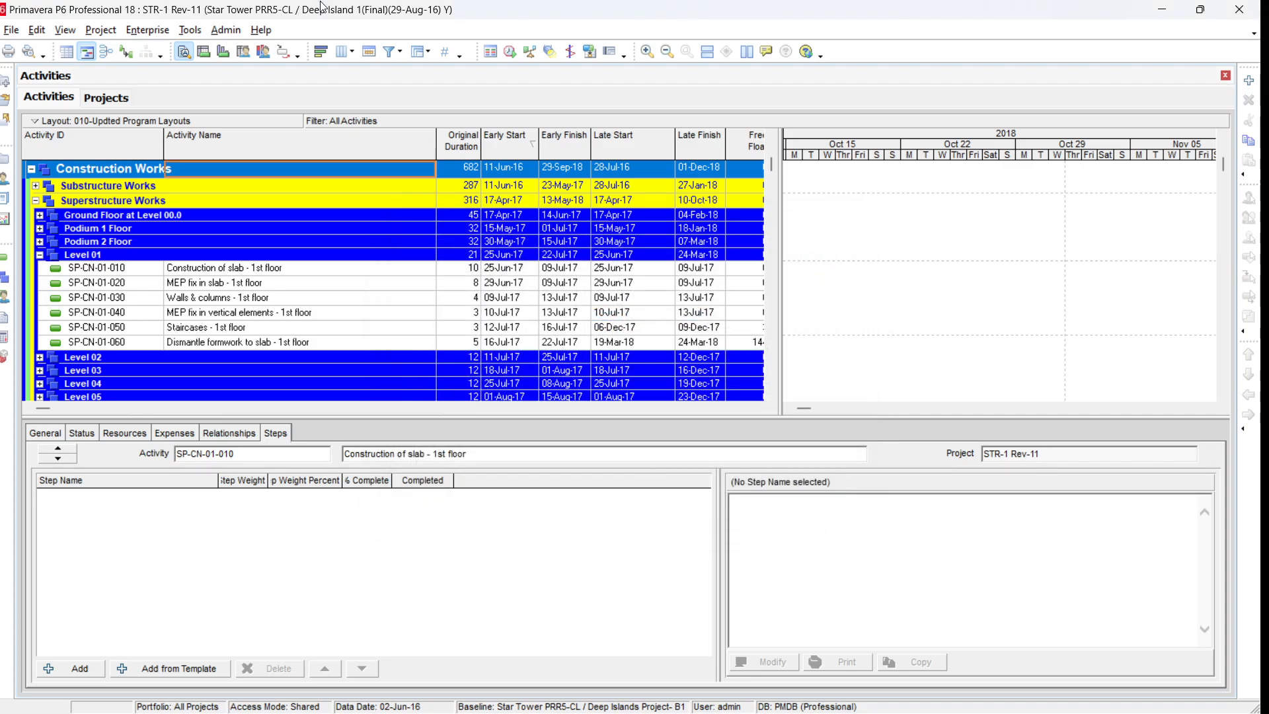
Step: Add a step named "Fixing of Formwork & Layouts" to the activity "Construction of slab - 1st floor"
click(252, 274)
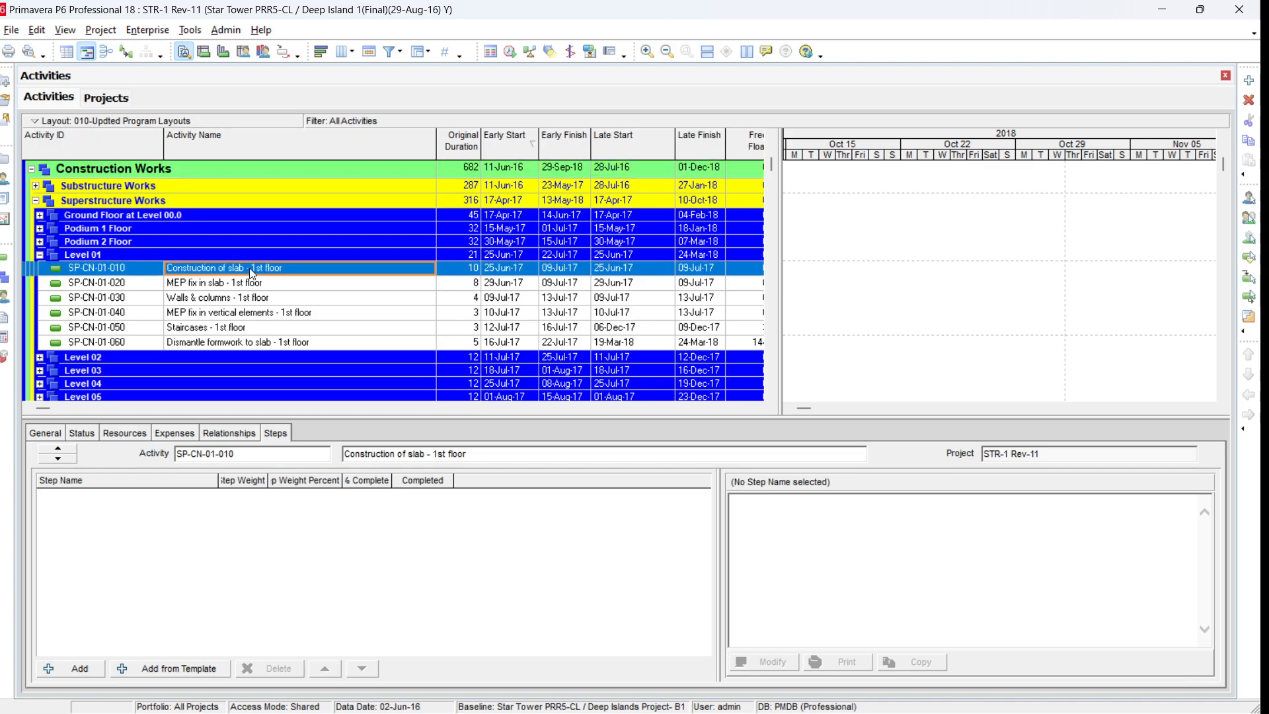
click(80, 669)
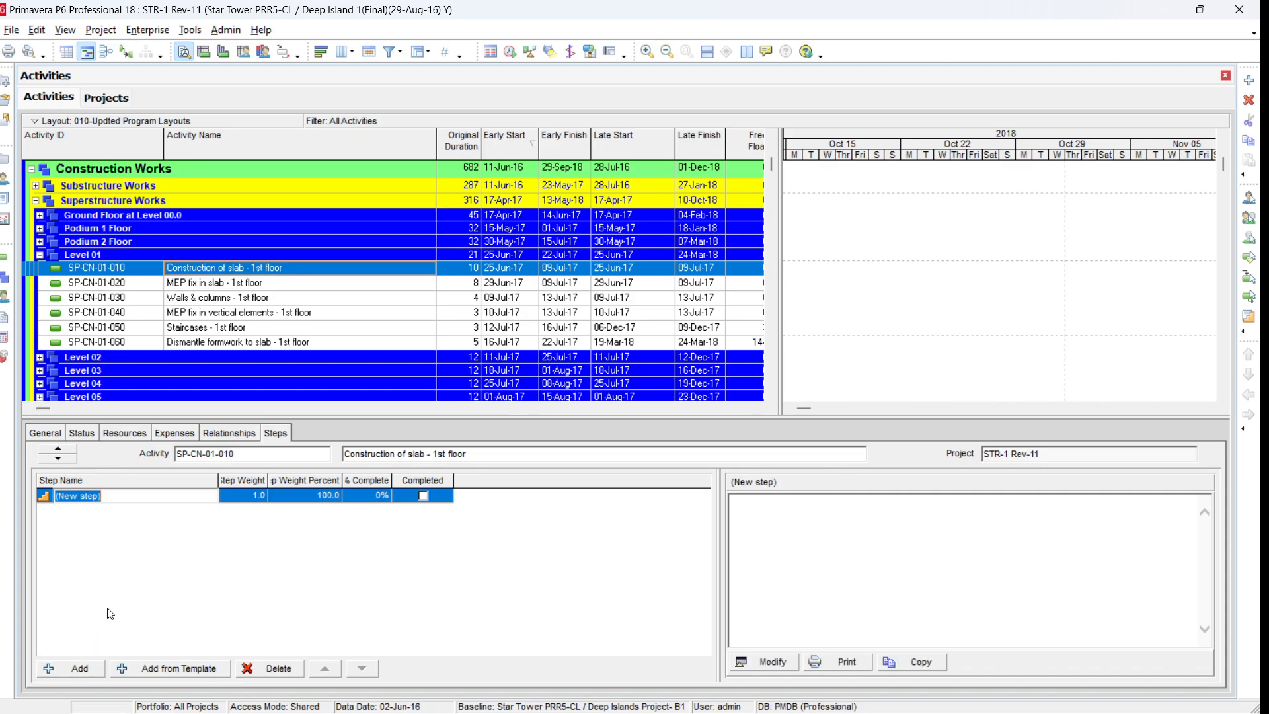
text(Fixing of F)
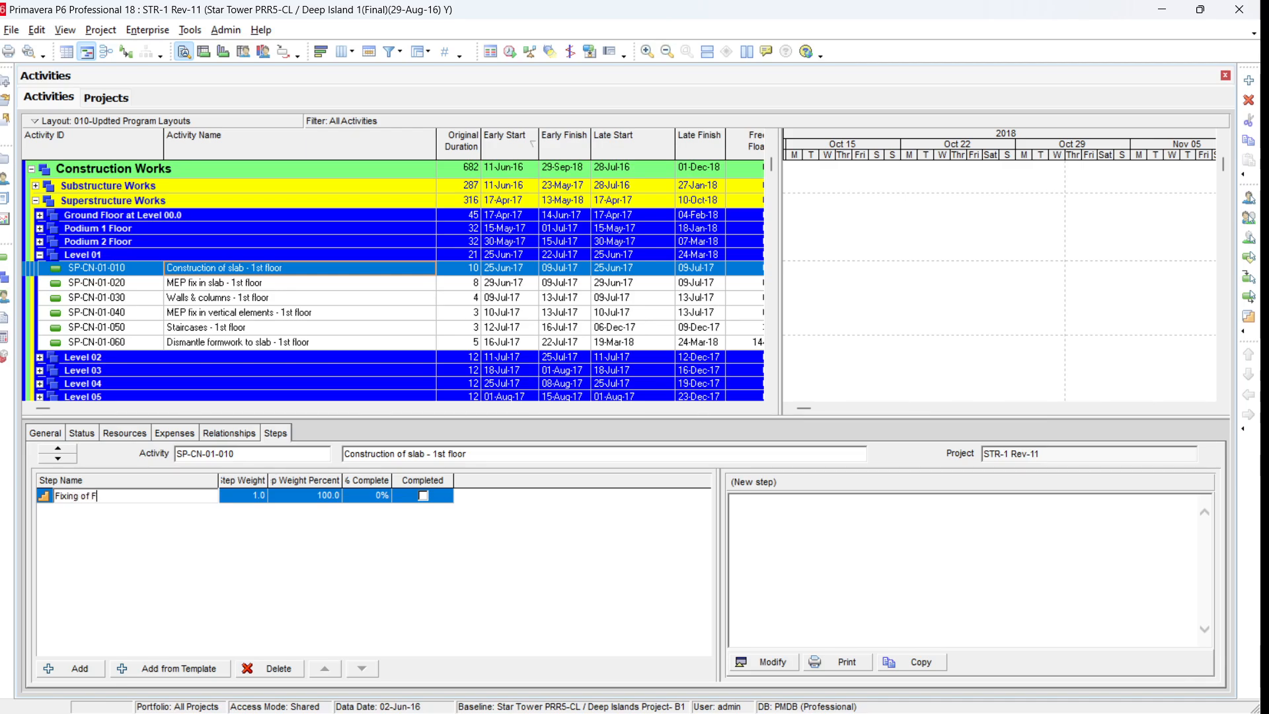
text(ormwork & Layouts)
key(Return)
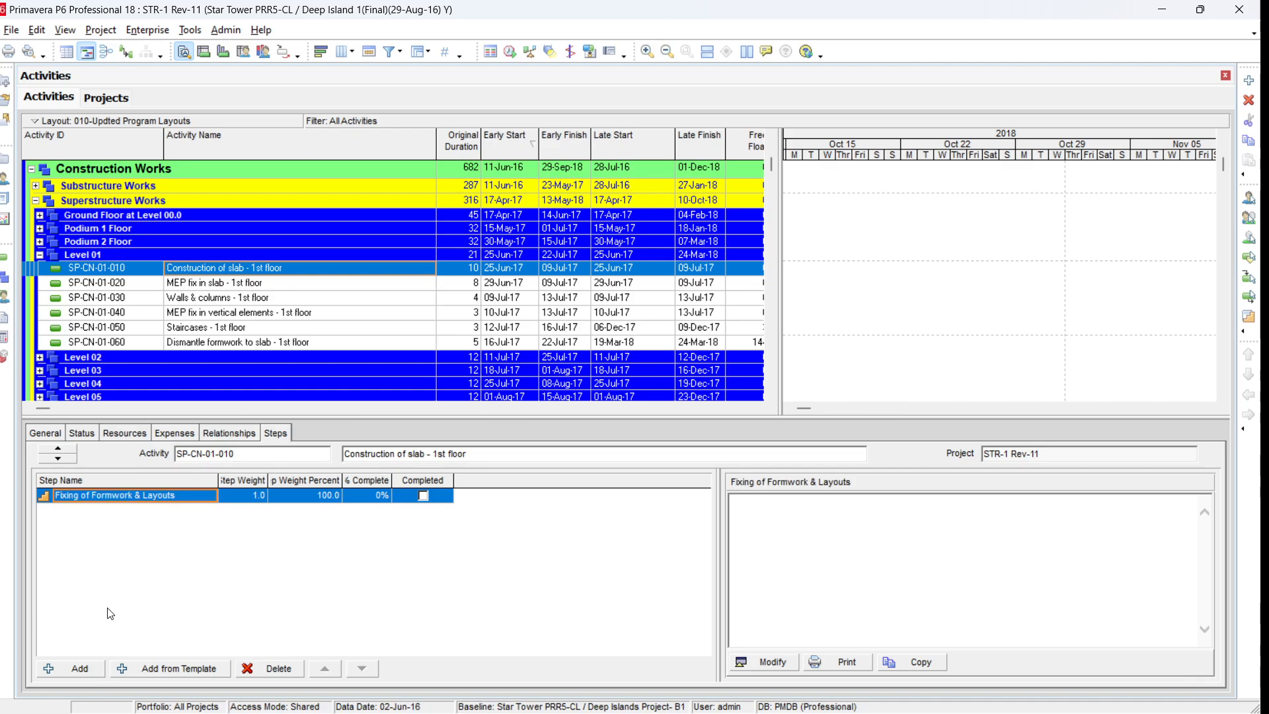
Step: Add a second step named "Steel Rein. fixing & Engineer's approval" to the slab activity
click(71, 666)
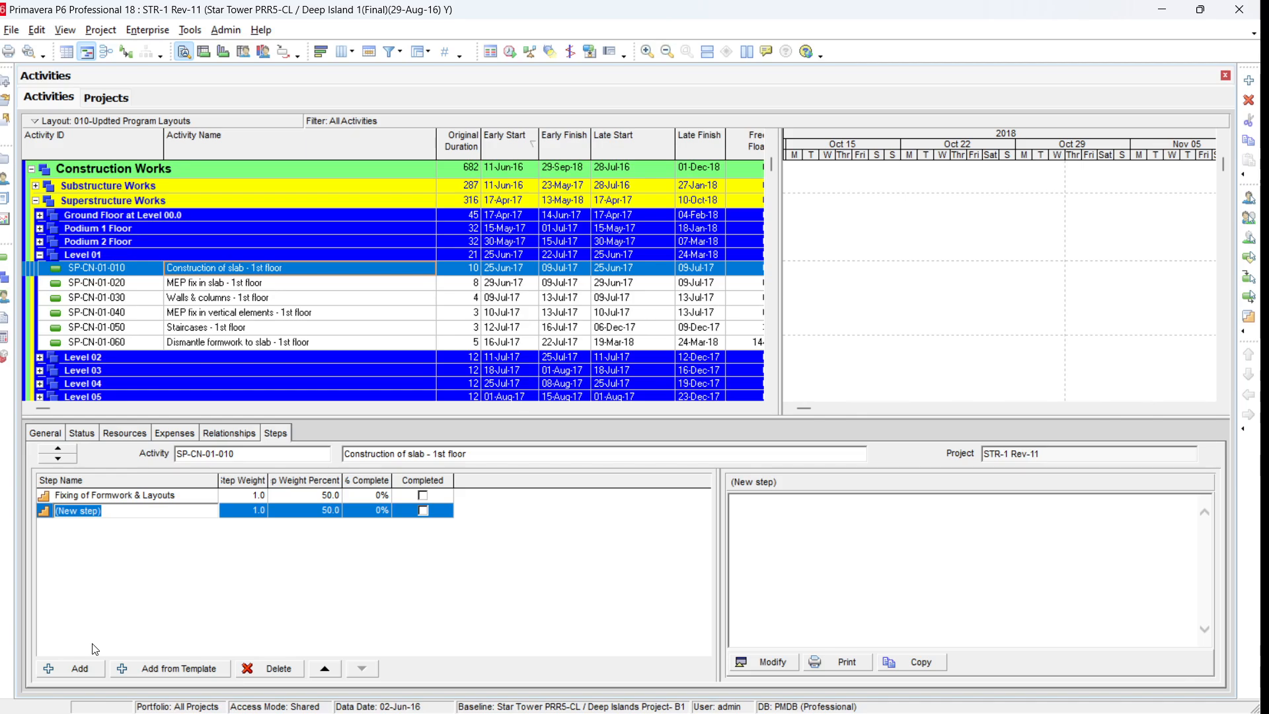
text(Steel Rein. fixing & Engineer)
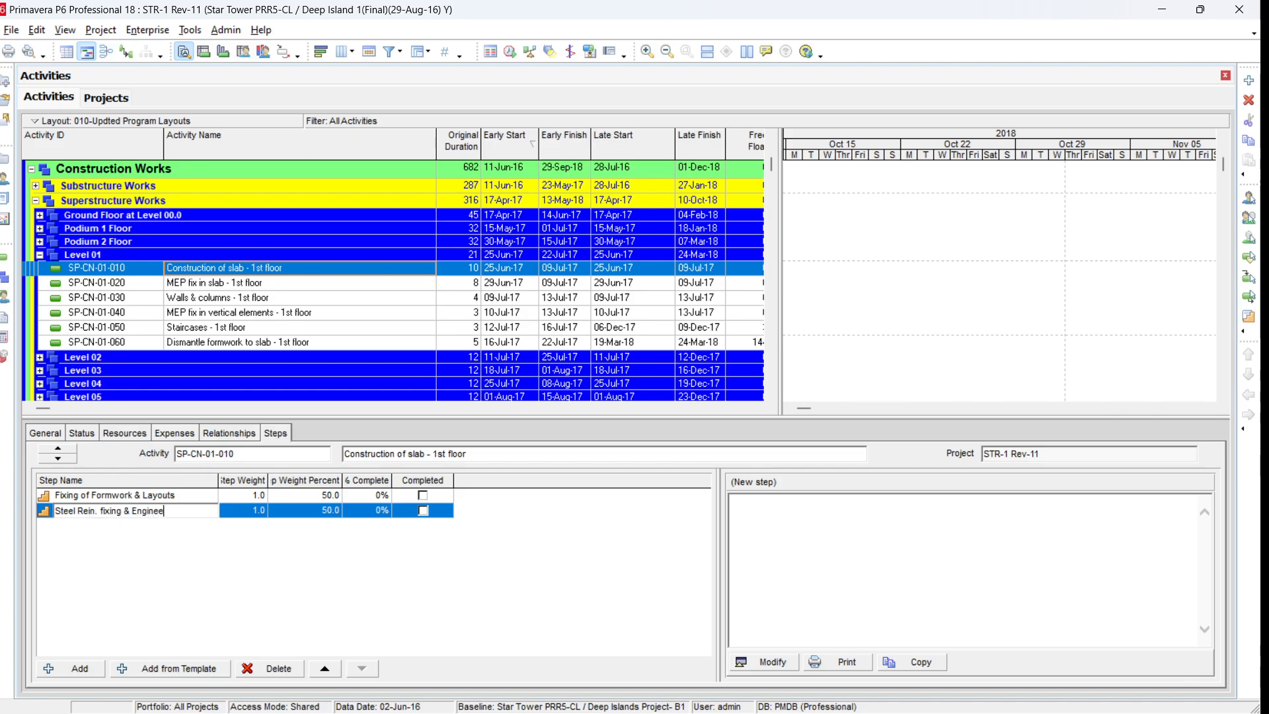
text('s approval)
key(Return)
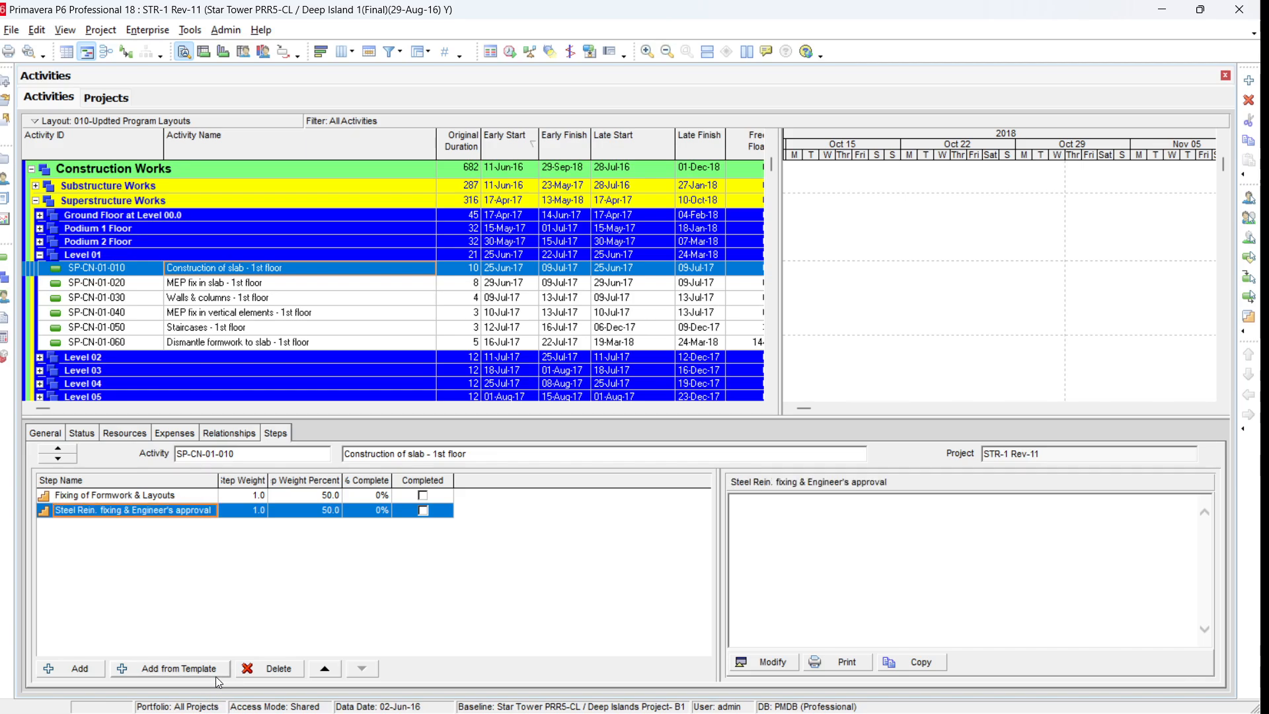
Step: Add two steps named "Municipality Inspection" and "Concrete Pouring" to the slab activity
click(71, 670)
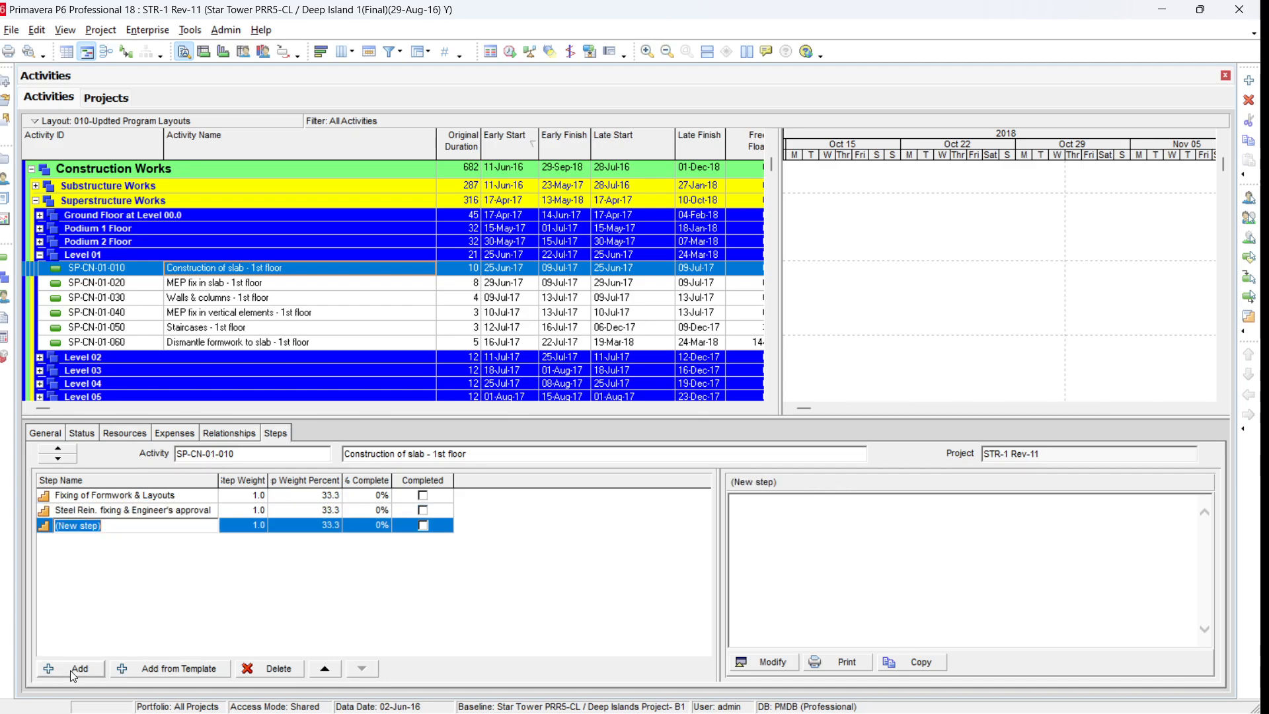
text(Municipality Inspection)
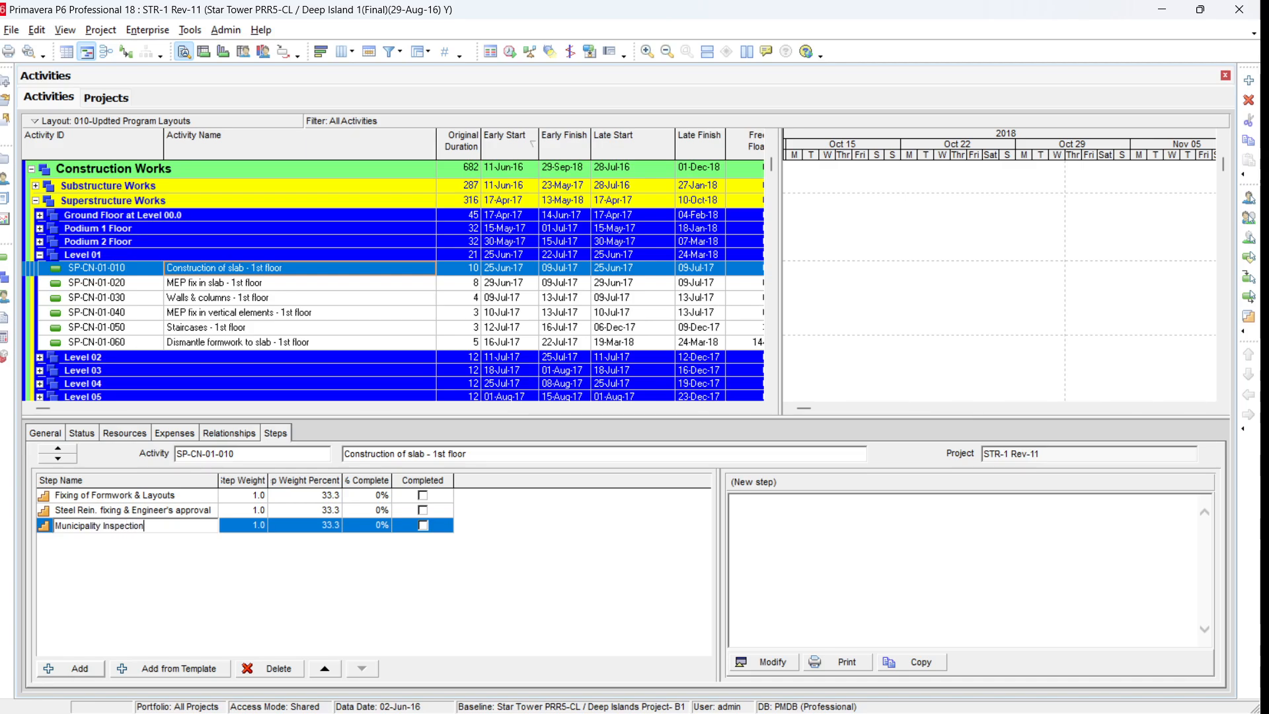
key(Return)
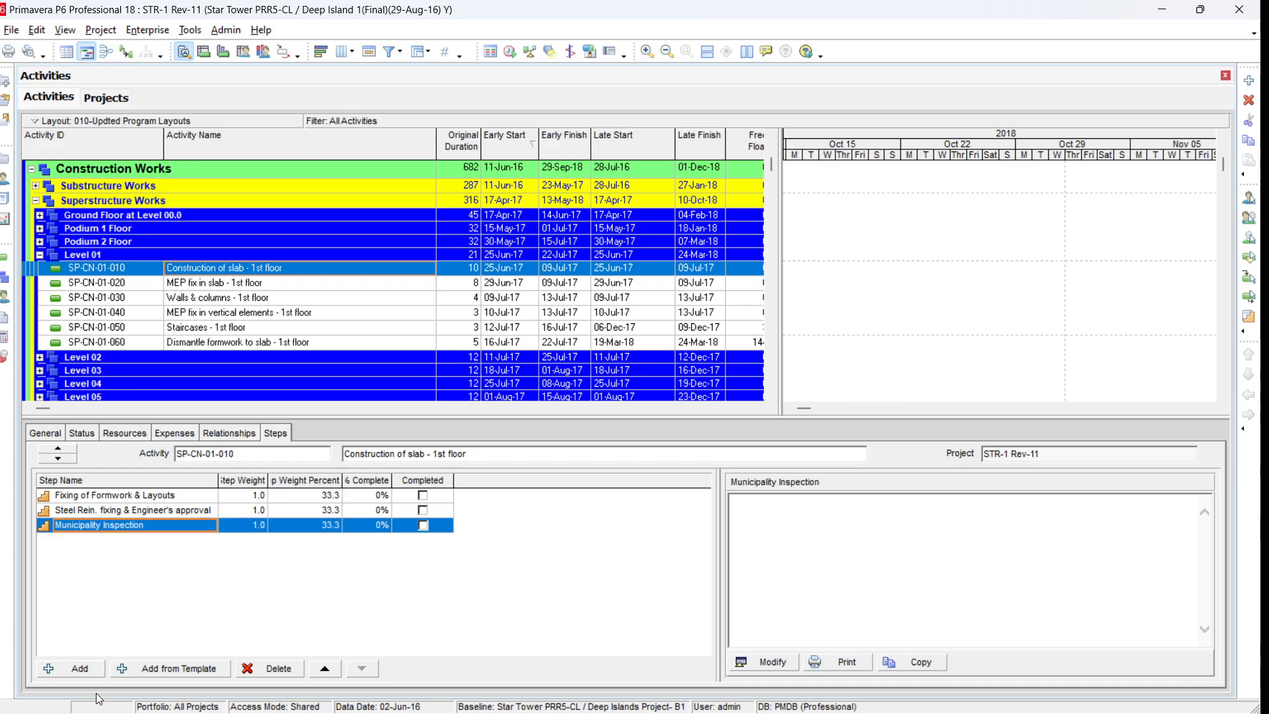
click(73, 668)
text(Con)
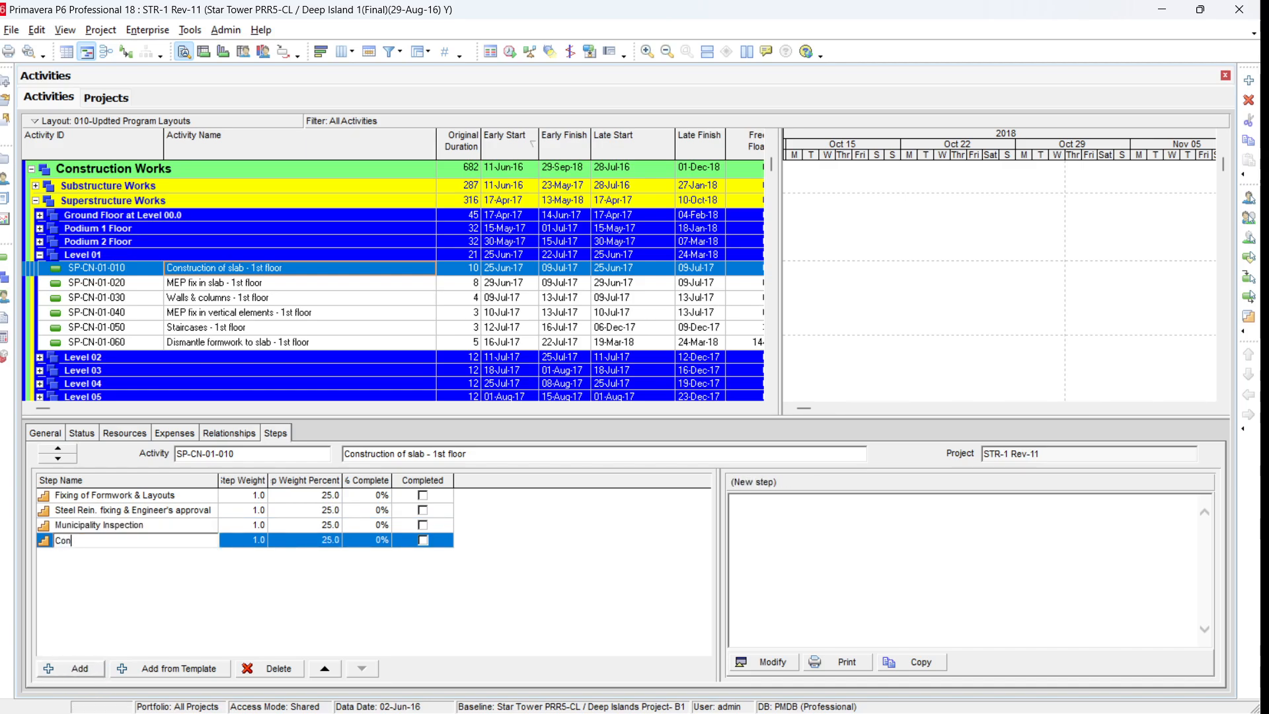
text(crete Pouring)
click(97, 670)
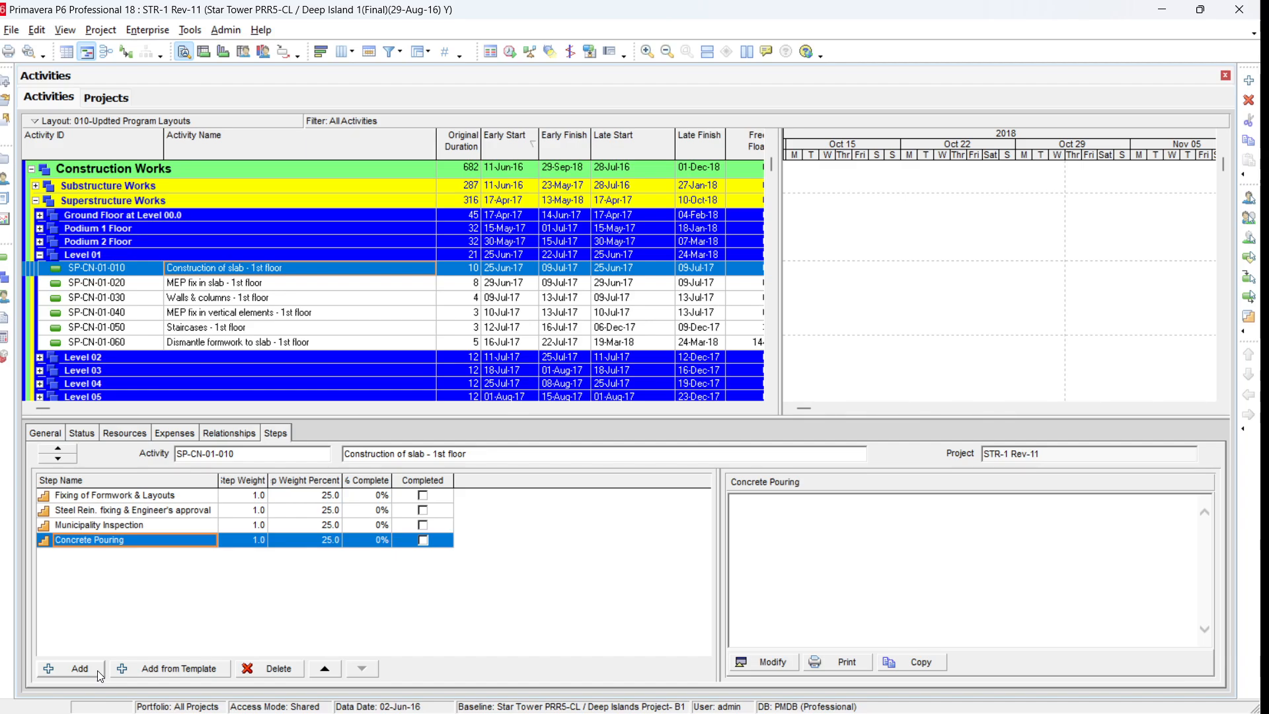
Step: Add a fifth step named "Removal of Formworks" to the slab activity
click(97, 670)
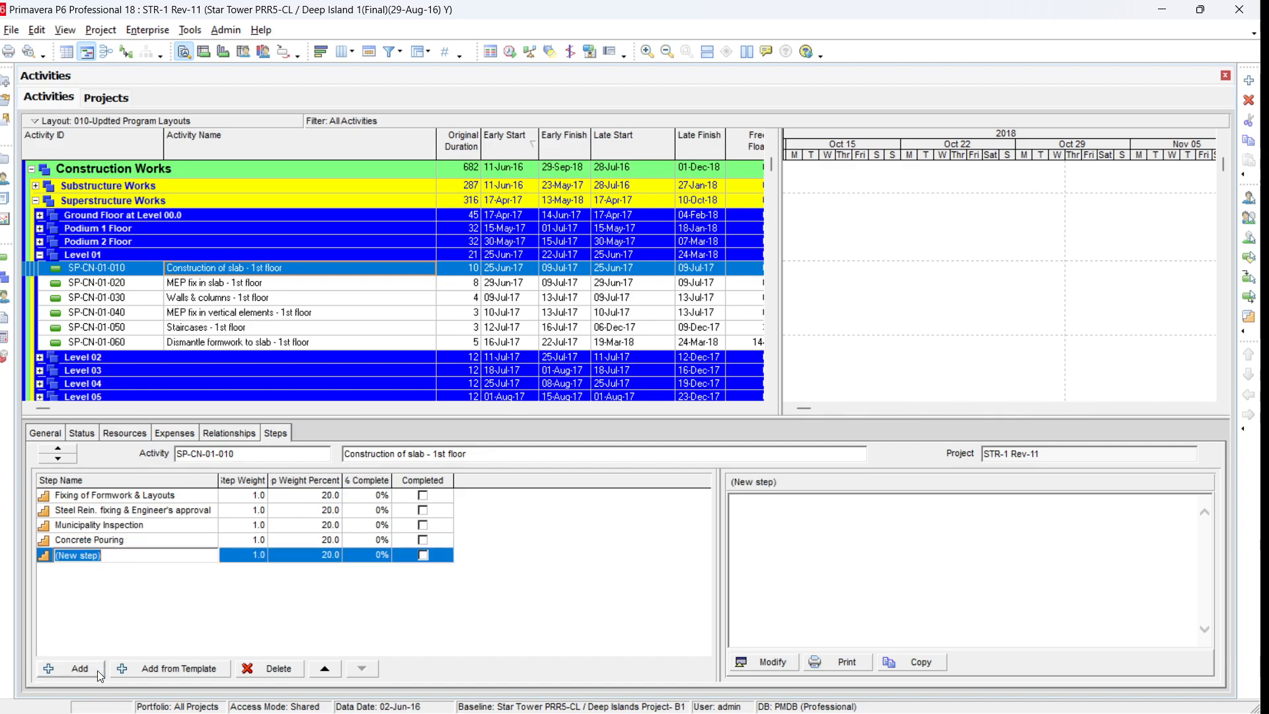
text(Removal of FOrm)
key(BackSpace)
key(BackSpace)
key(BackSpace)
text(ormworks)
key(Return)
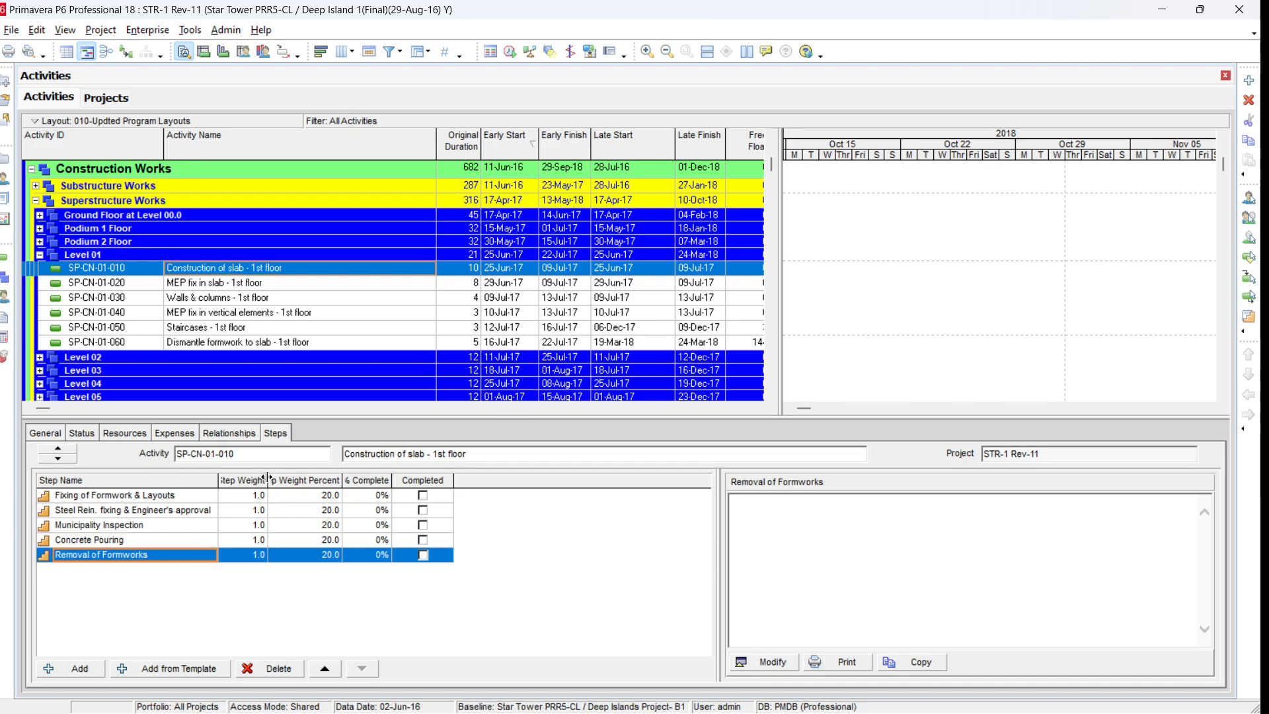
Step: Widen the Step Weight column and set the weight of "Fixing of Formwork & Layouts" to 2
drag(267, 479, 288, 479)
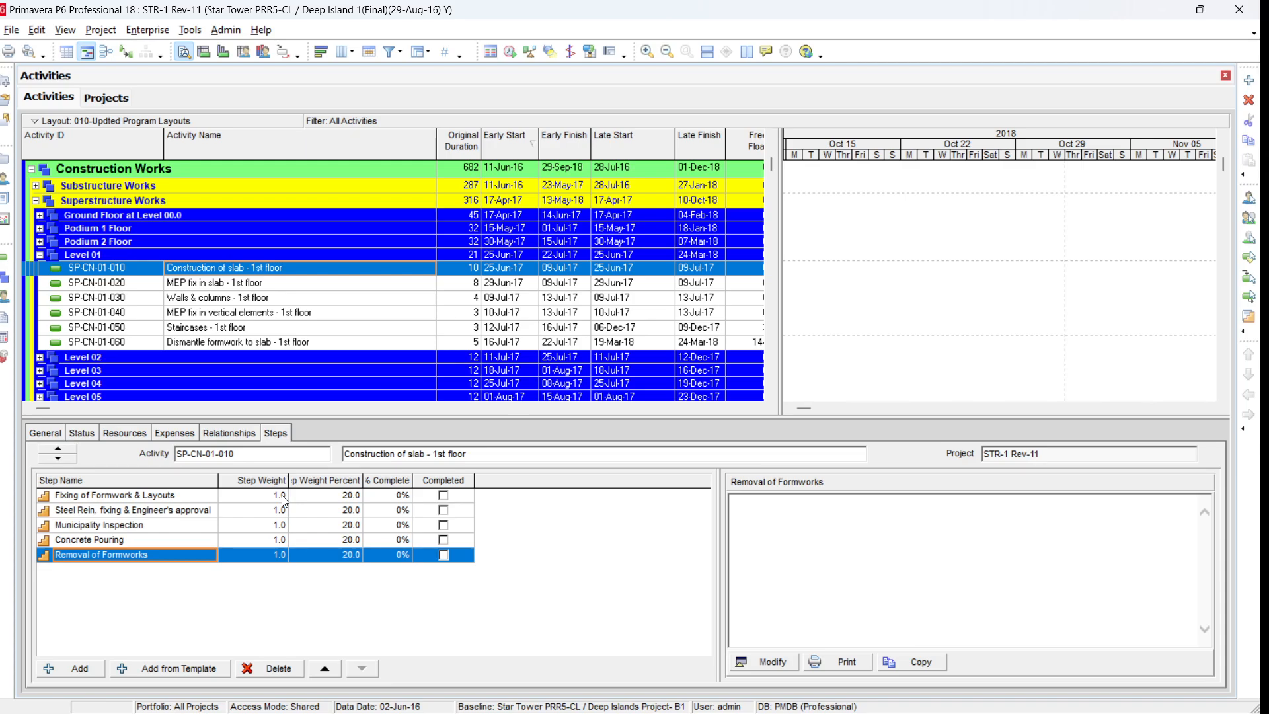
click(282, 495)
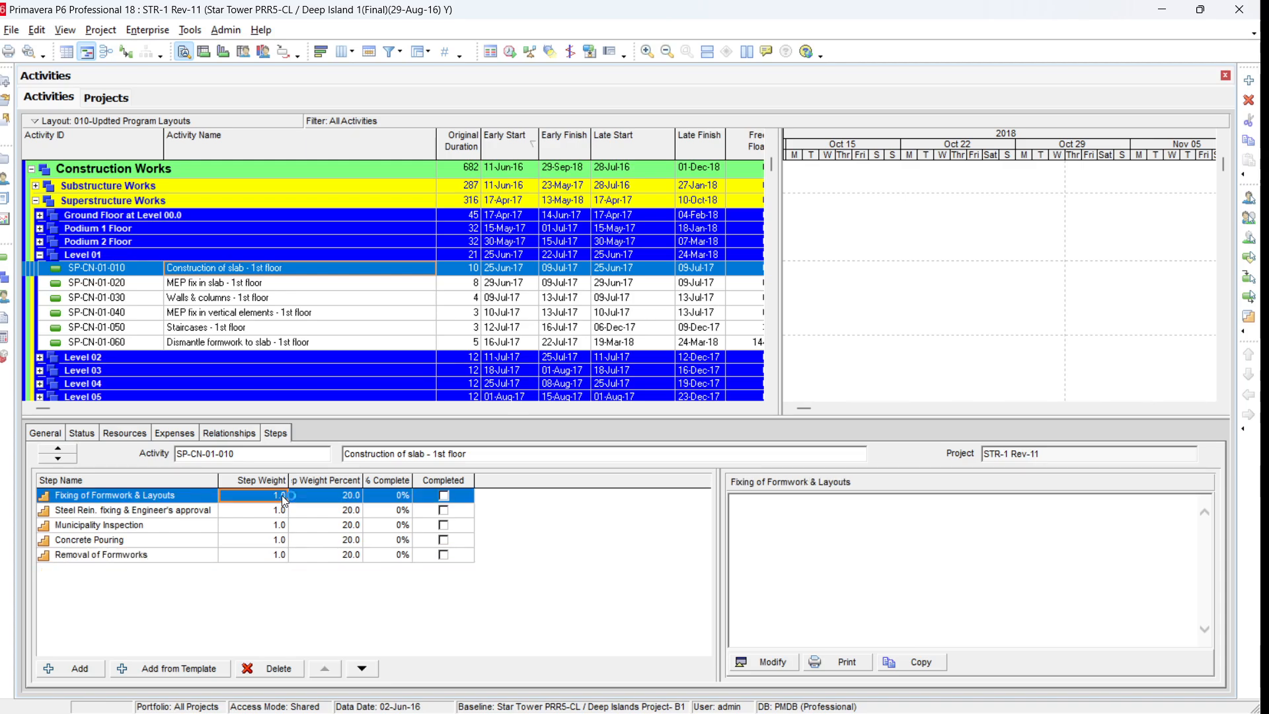
text(2)
click(283, 509)
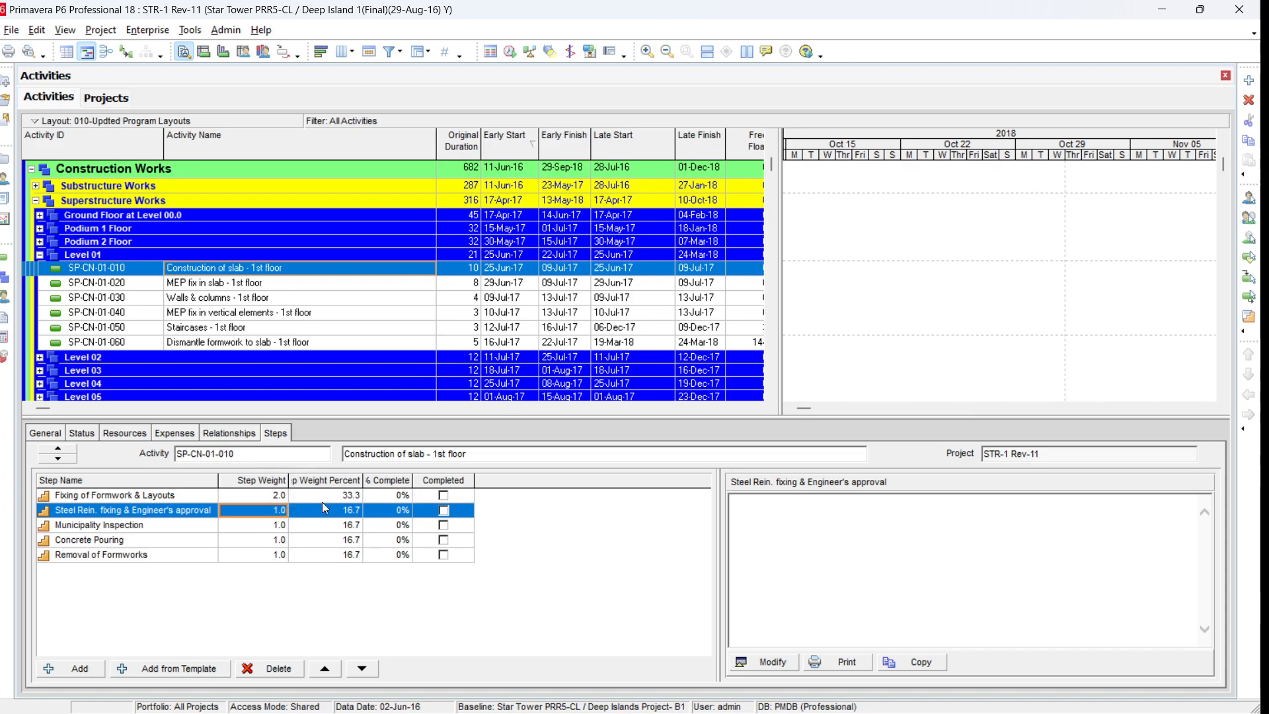
Step: Widen the Step Weight Percent column and set the weight of "Steel Rein. fixing & Engineer's approval" to 3
drag(363, 480, 391, 481)
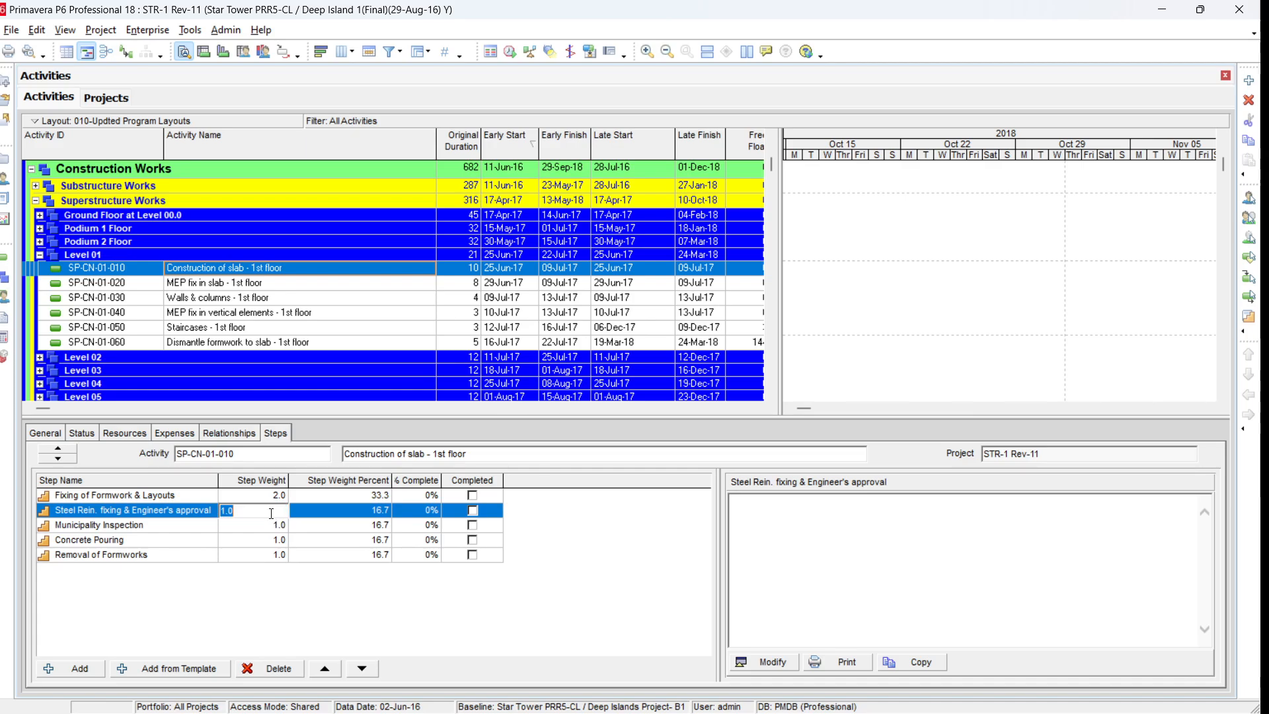
text(3)
key(Return)
click(386, 496)
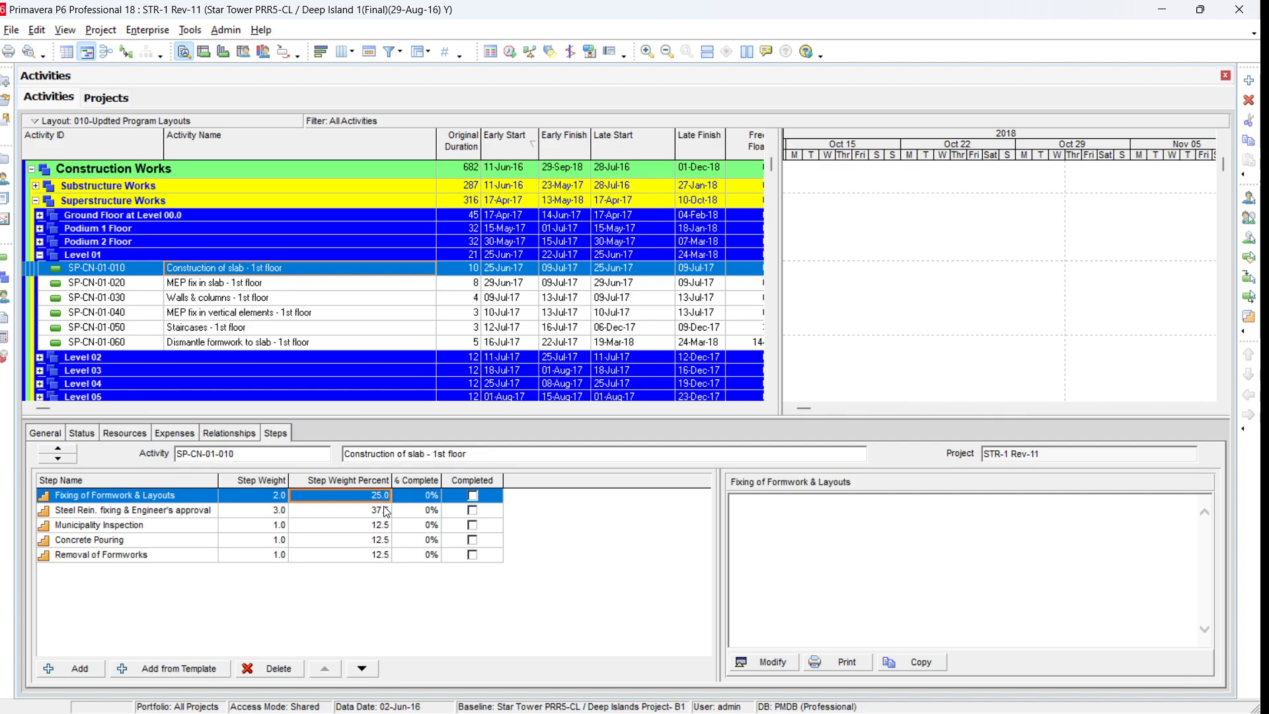
click(386, 510)
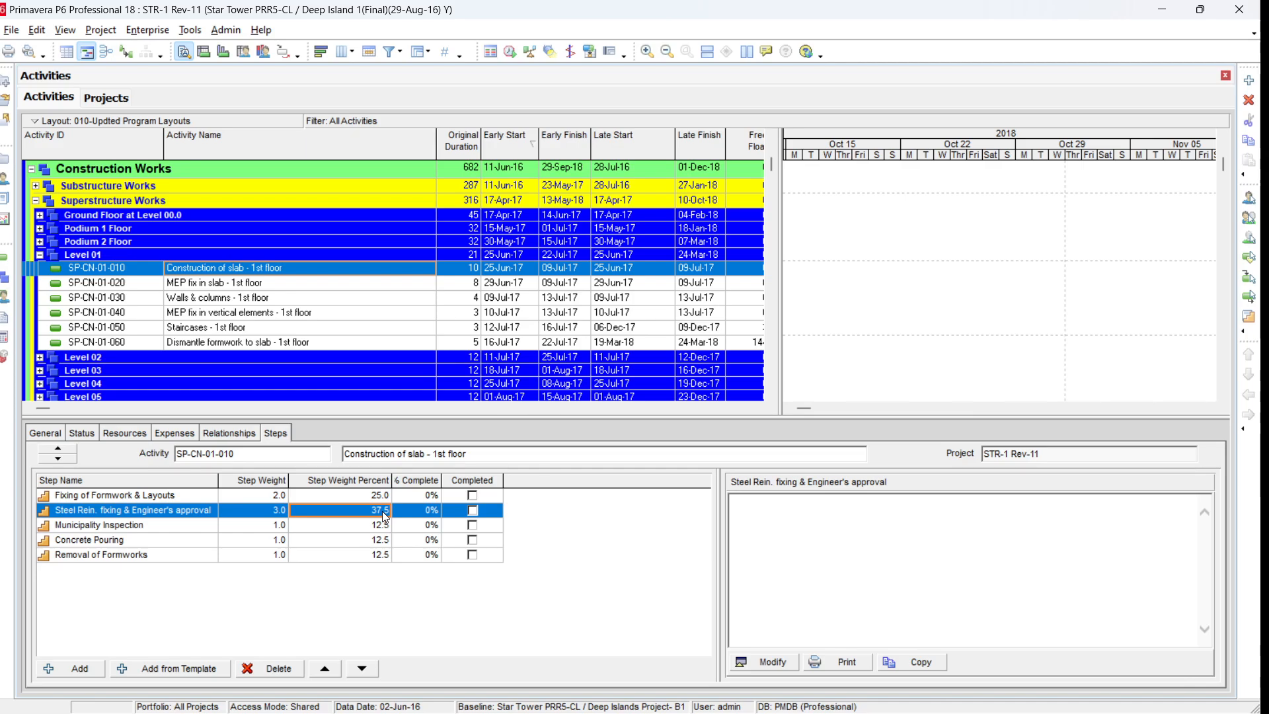
Step: Set the step weight of "Municipality Inspection" to 0.5
click(280, 526)
text(0.5)
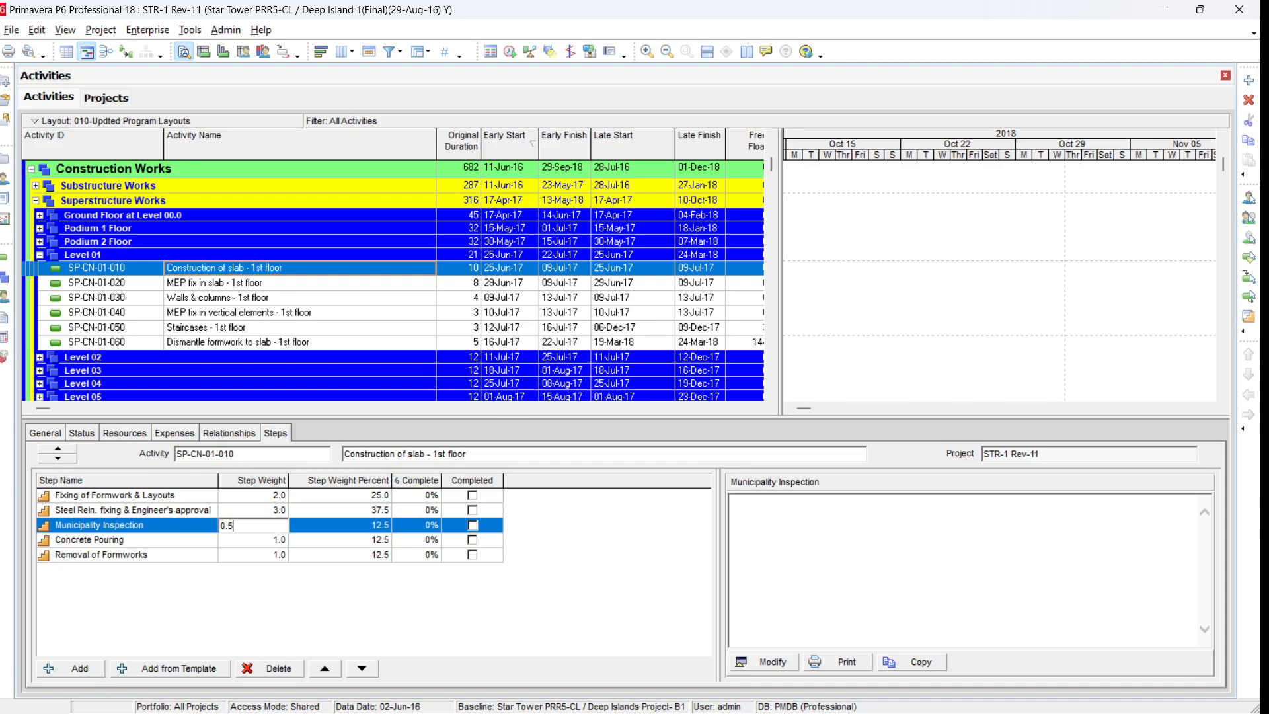
key(Return)
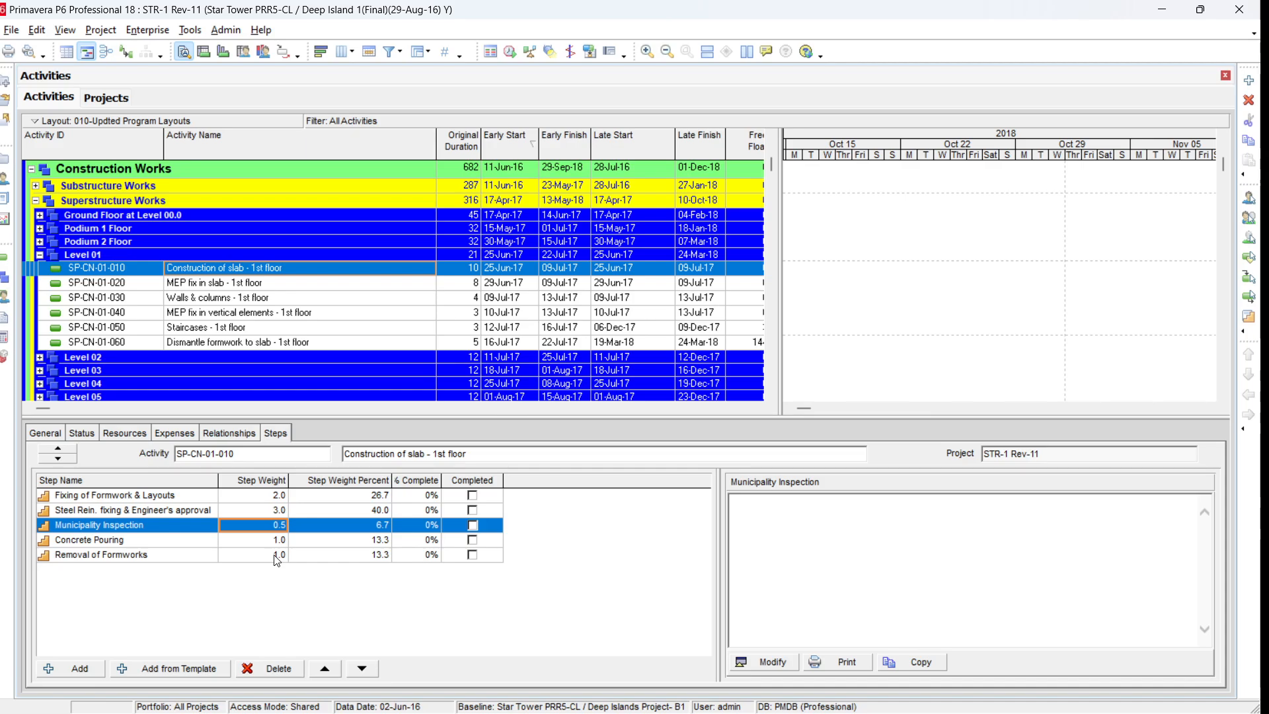
click(277, 559)
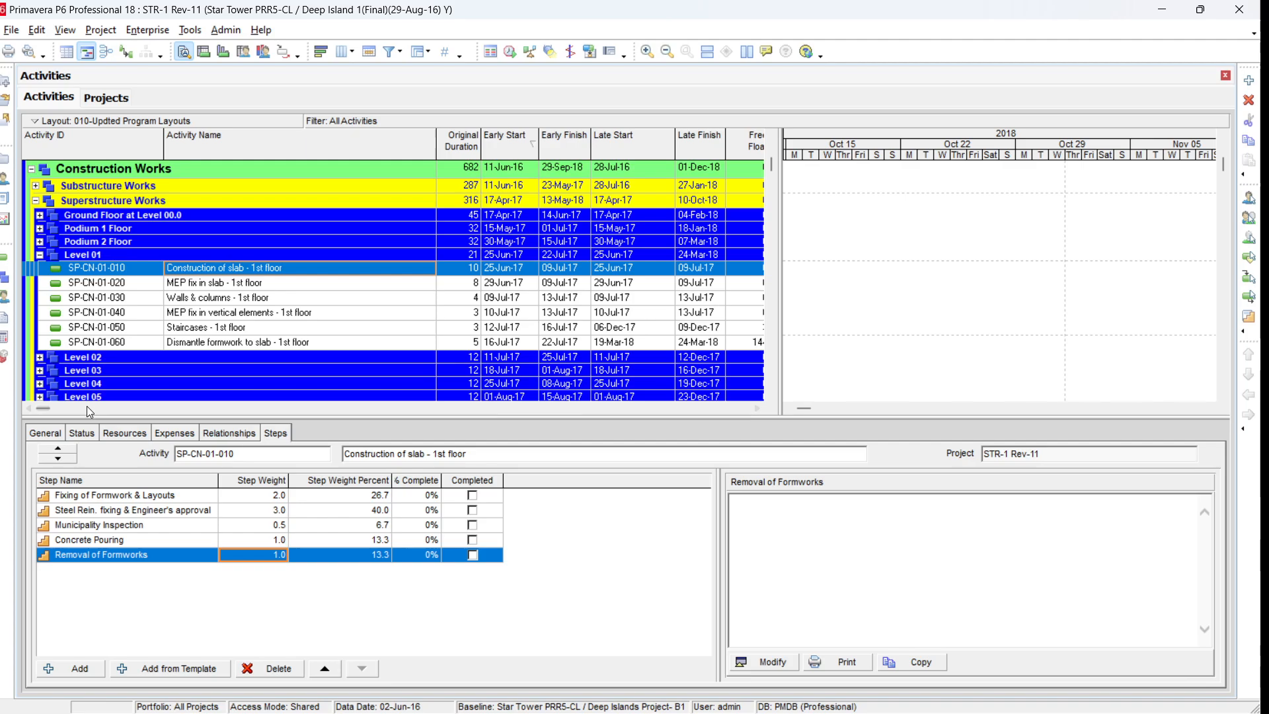
Step: Widen the Step % Complete column and mark the "Fixing of Formwork & Layouts" step as completed
click(473, 496)
drag(441, 480, 467, 475)
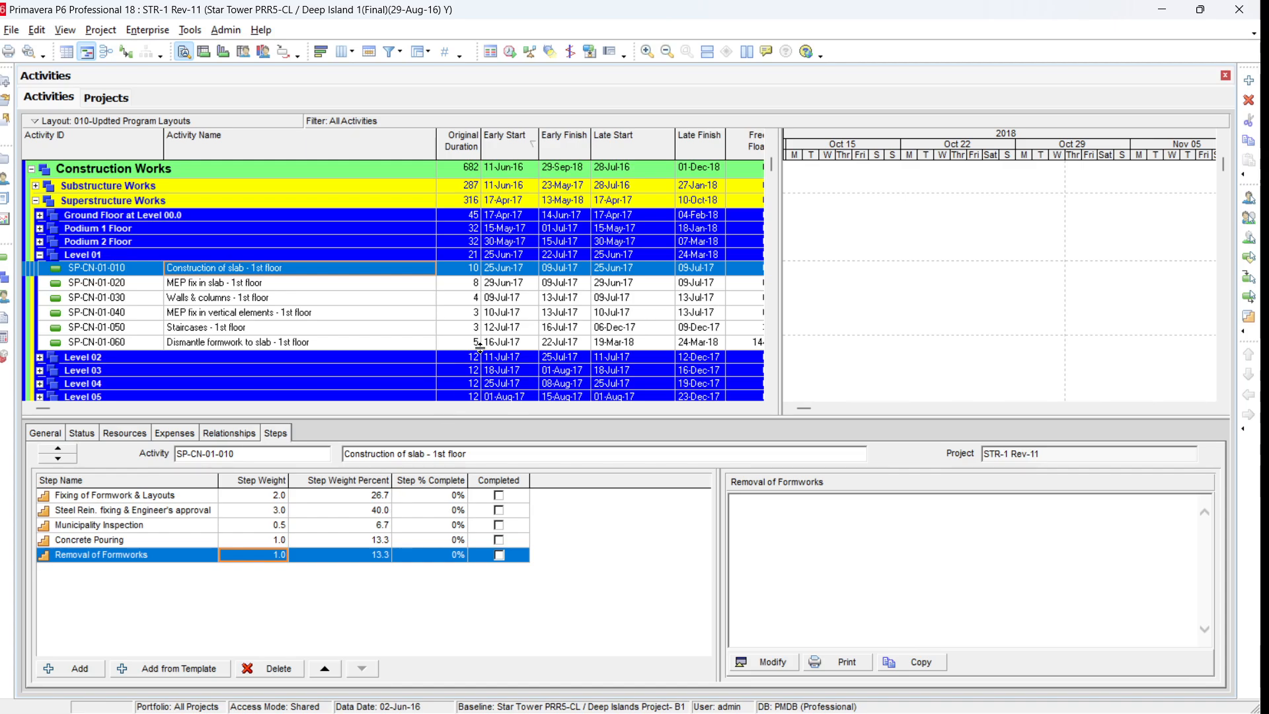
click(502, 496)
click(502, 497)
click(502, 496)
click(502, 497)
click(501, 497)
click(502, 497)
click(500, 496)
click(502, 496)
click(502, 495)
click(503, 496)
click(503, 496)
click(502, 496)
click(502, 496)
click(502, 496)
click(502, 496)
click(502, 496)
click(499, 495)
click(503, 497)
click(501, 496)
click(502, 495)
click(502, 496)
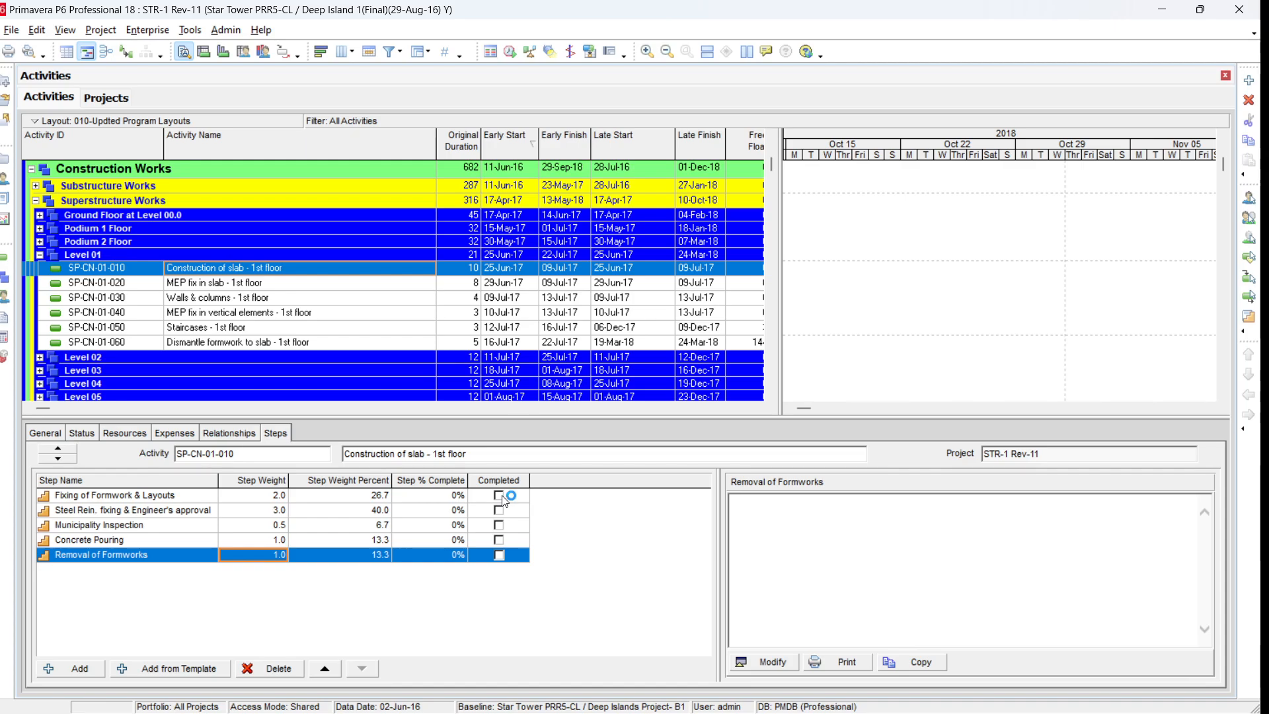